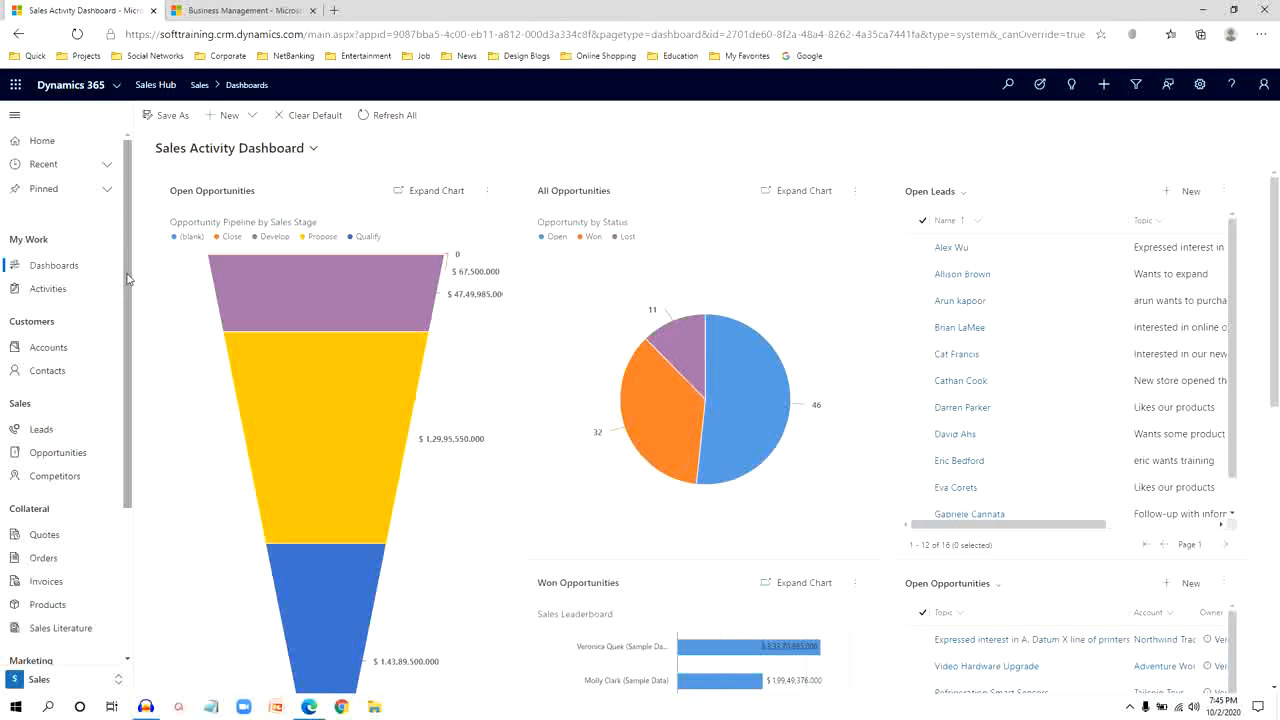
Open the Goals list in the Performance area and start a new goal record
left_click_drag(128, 278, 129, 323)
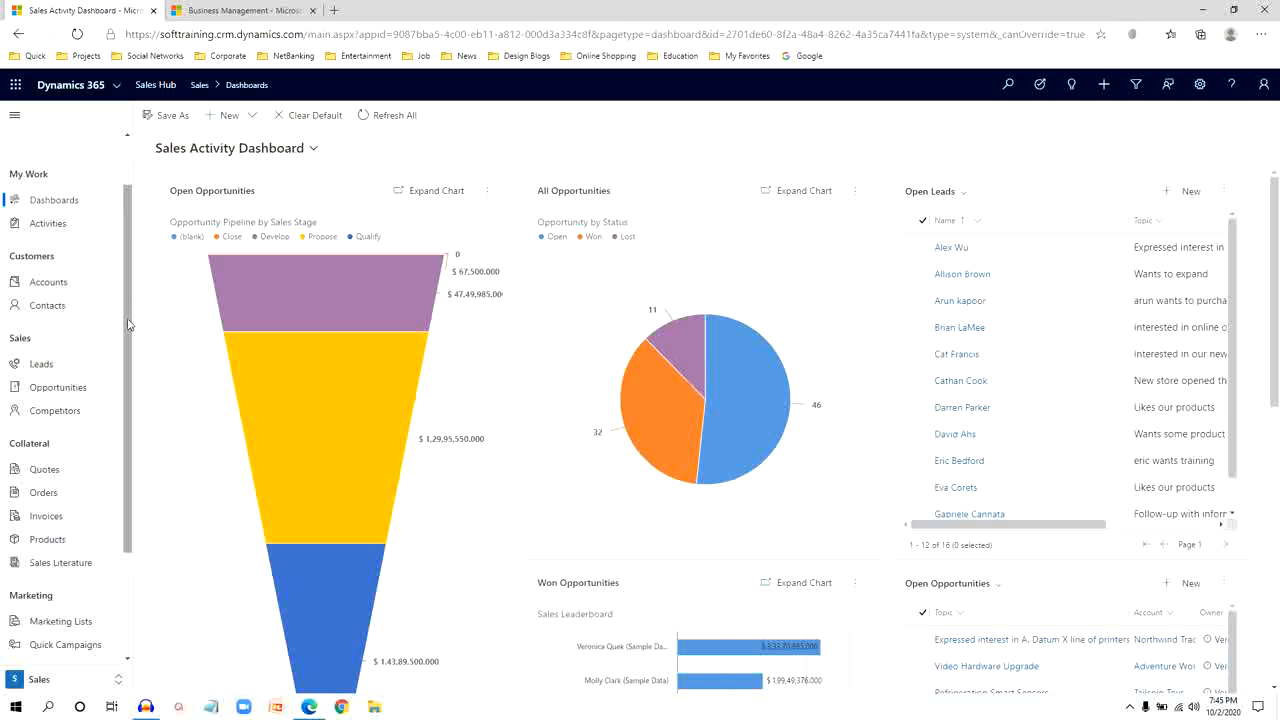
left_click_drag(128, 323, 129, 441)
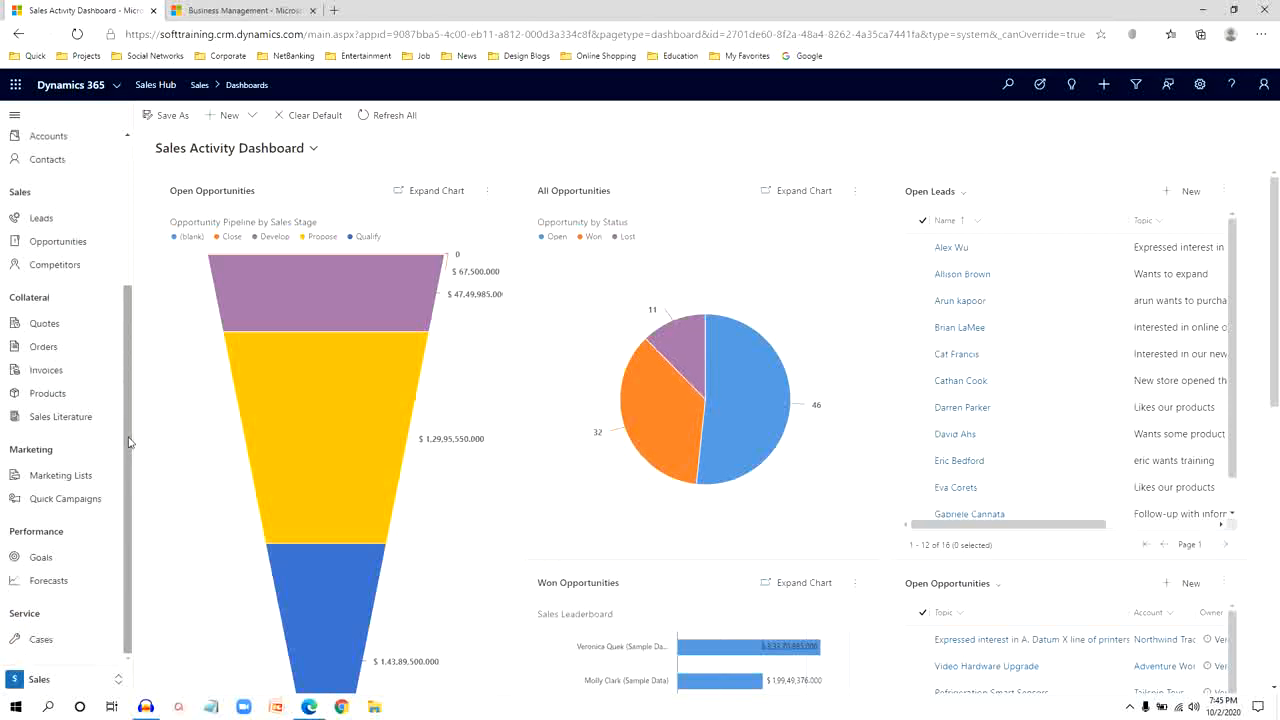
scroll(50, 530, "up", 3)
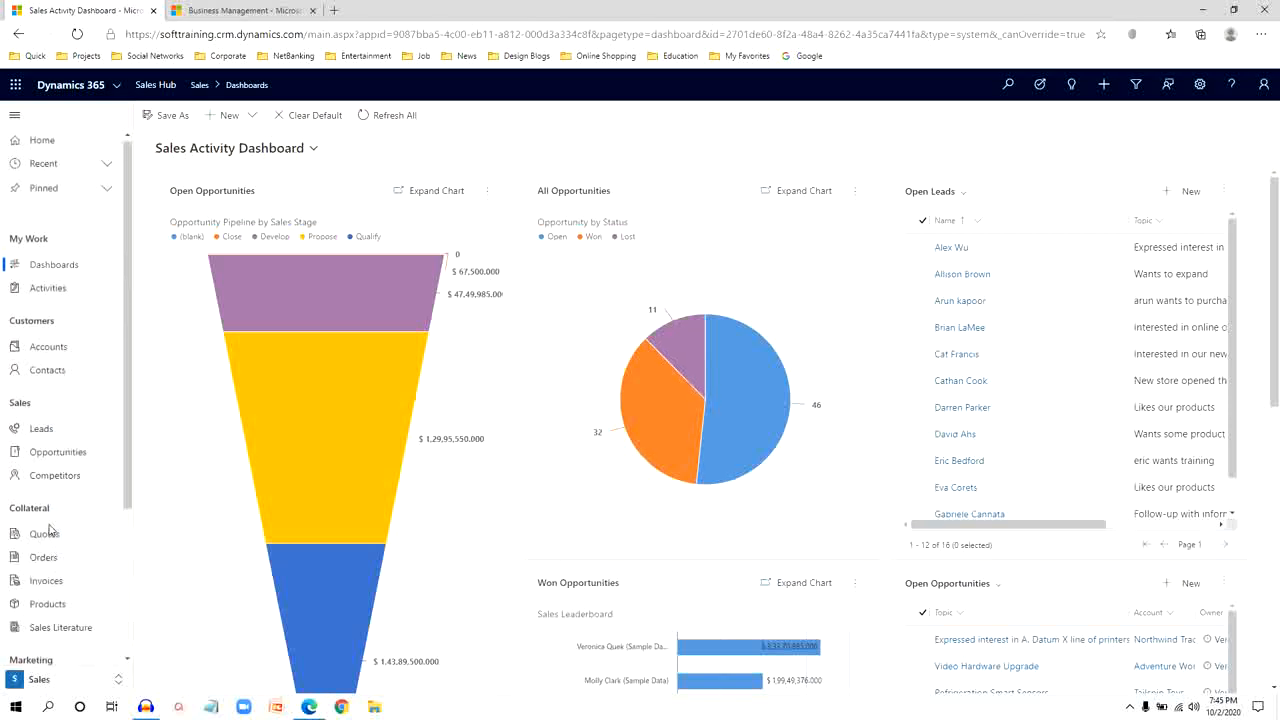
scroll(50, 530, "down", 2)
left_click(41, 561)
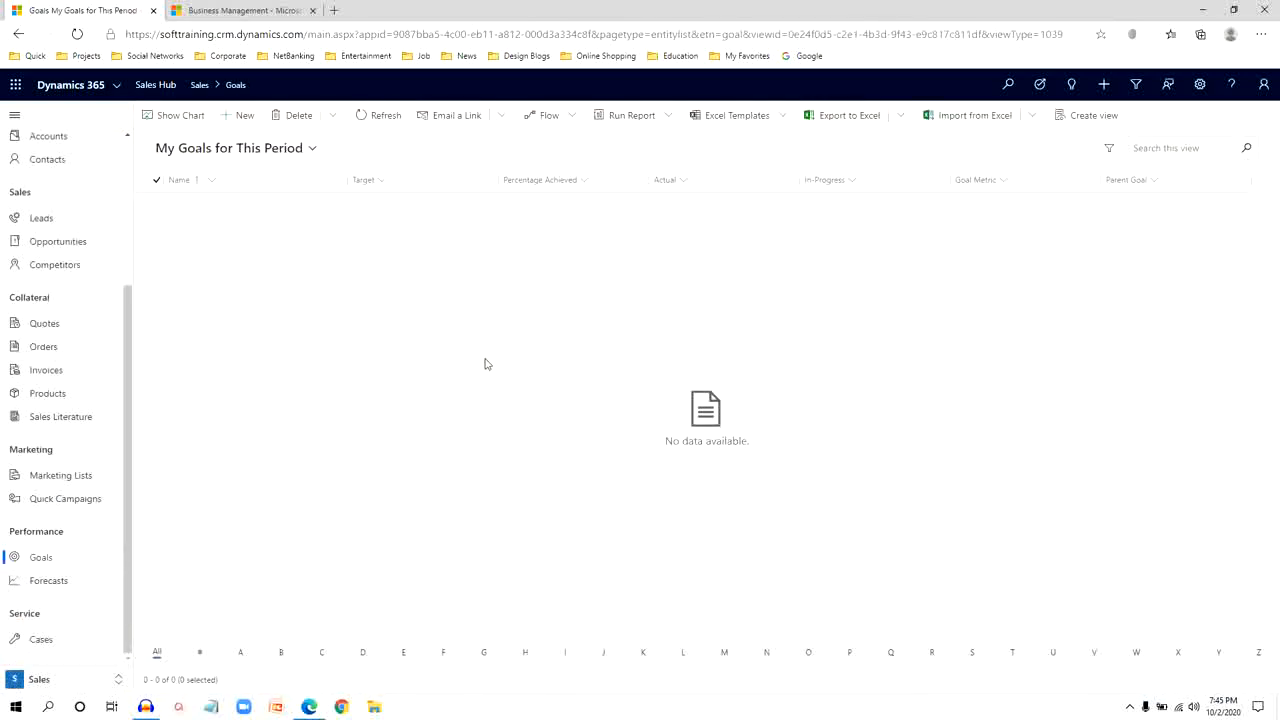
left_click(245, 115)
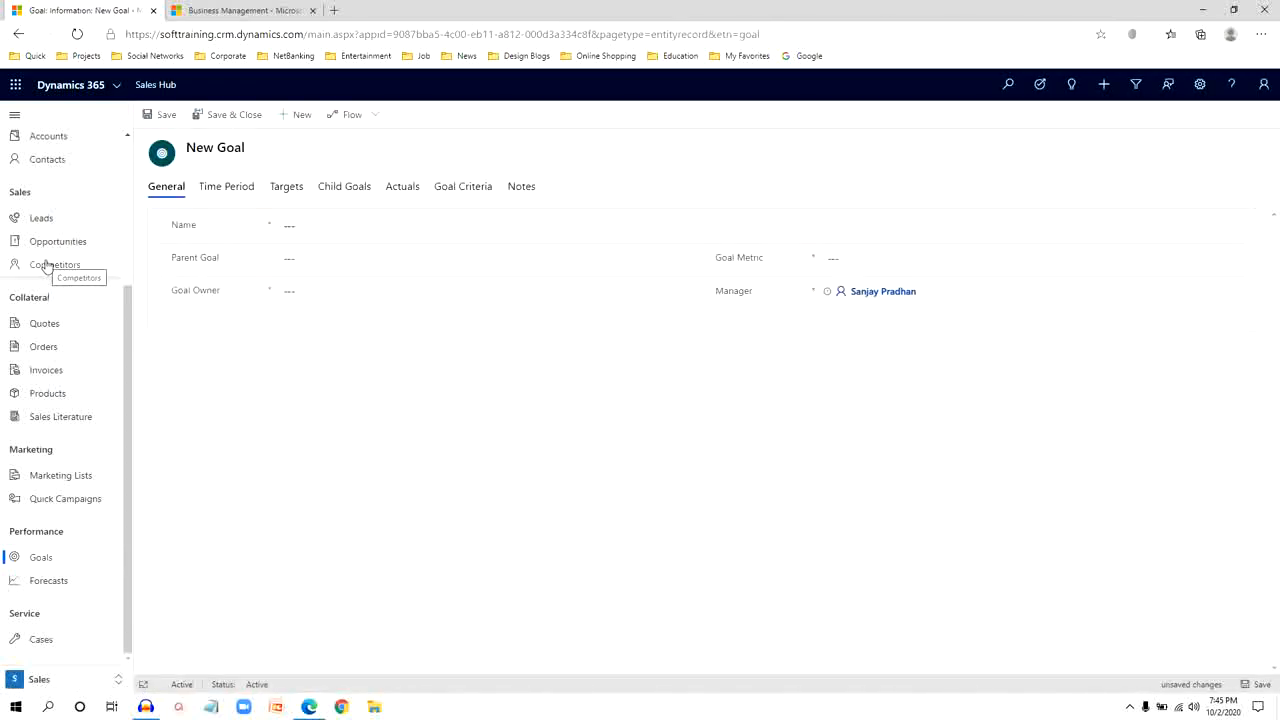
Name the goal as a revenue goal for the salesperson, including their first name, ending in "for this Financial Year"
left_click(295, 228)
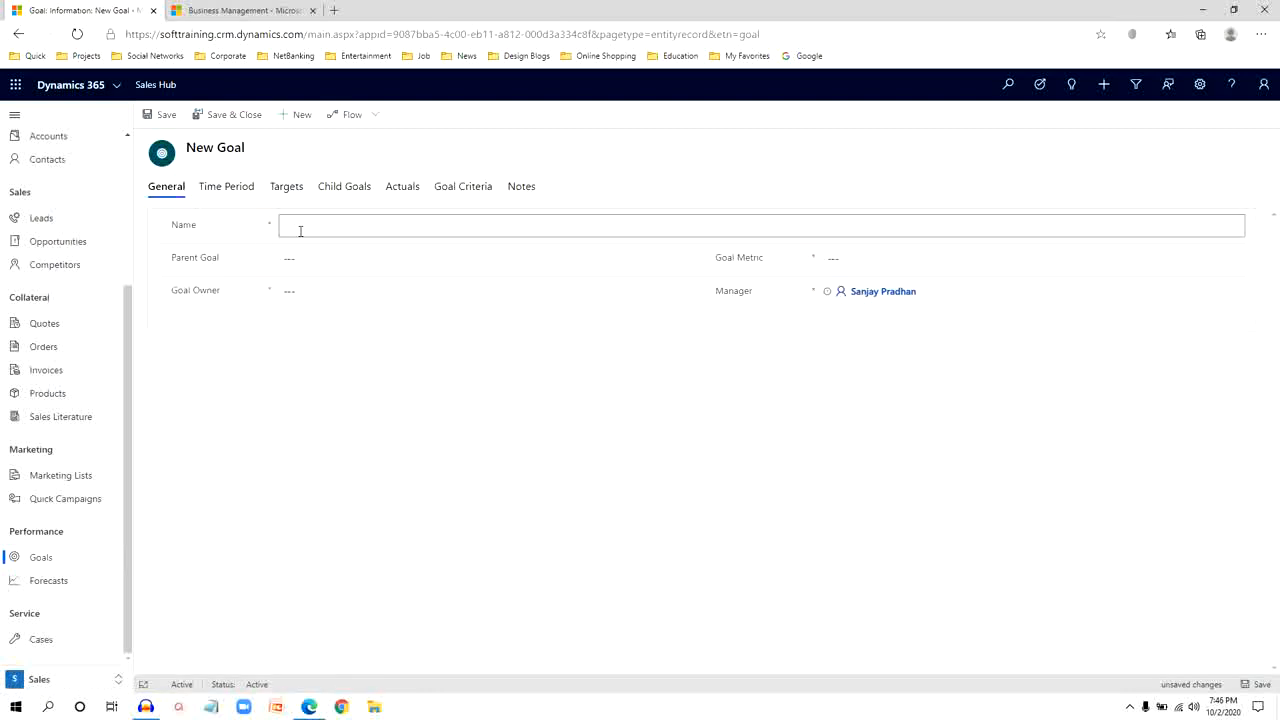
type("Goal for")
key("BackSpace")
key("BackSpace")
key("BackSpace")
key("BackSpace")
key("BackSpace")
key("BackSpace")
key("BackSpace")
key("BackSpace")
key("BackSpace")
type("Revenu")
type("e goal fo")
type("r Sanjay")
type(" for this ")
type("Fina")
type("a")
type("ncia")
type("l Yar")
key("BackSpace")
key("BackSpace")
type("ear")
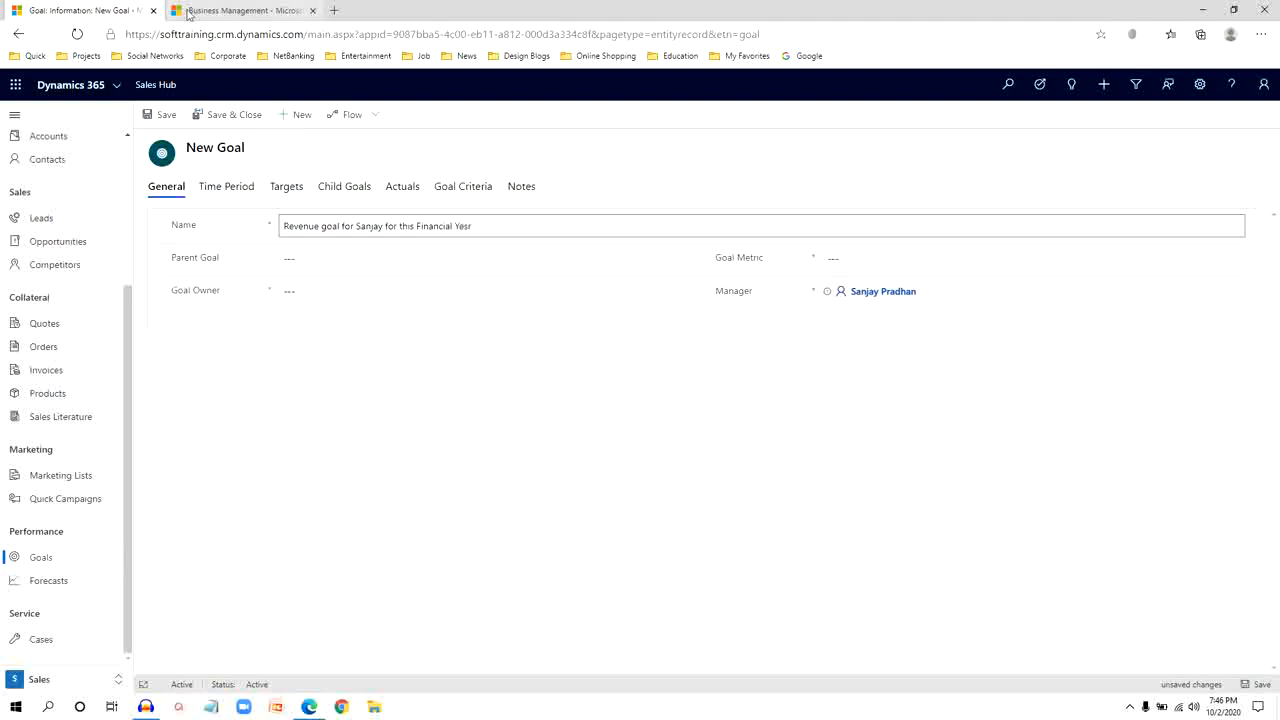
type("r")
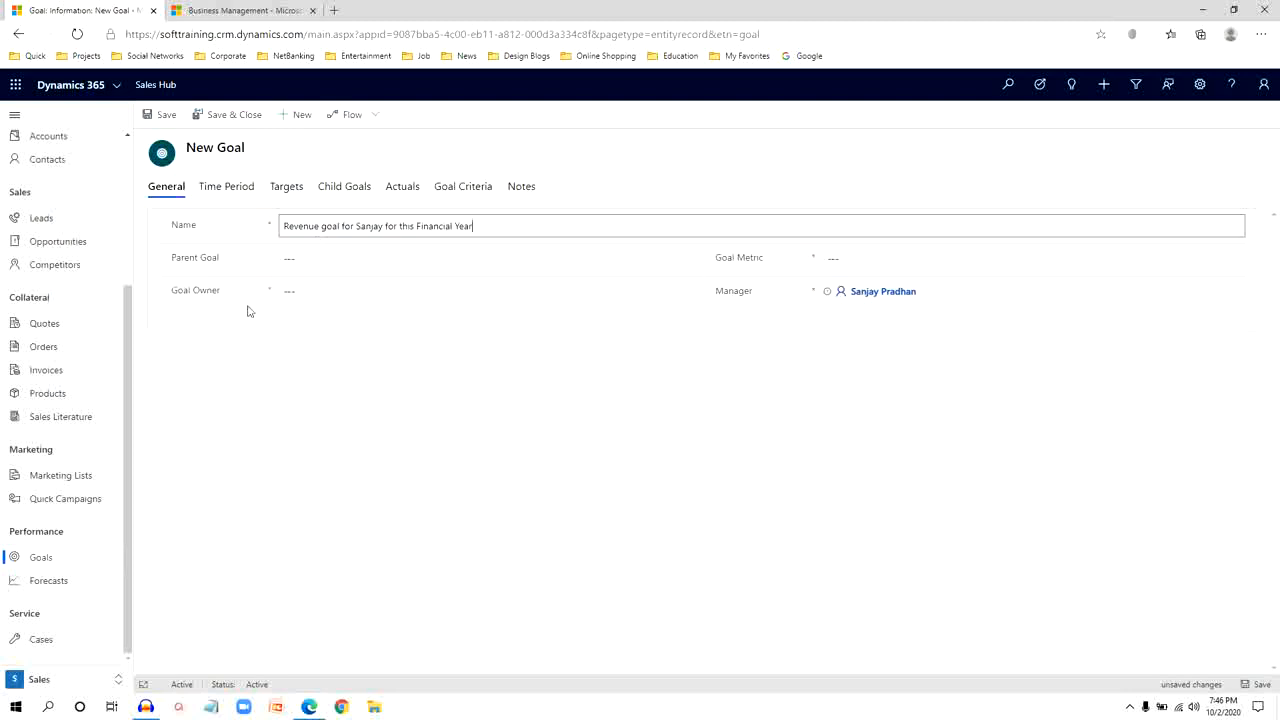
Assign the salesperson's user record as the goal owner
left_click_drag(184, 293, 230, 297)
left_click(212, 293)
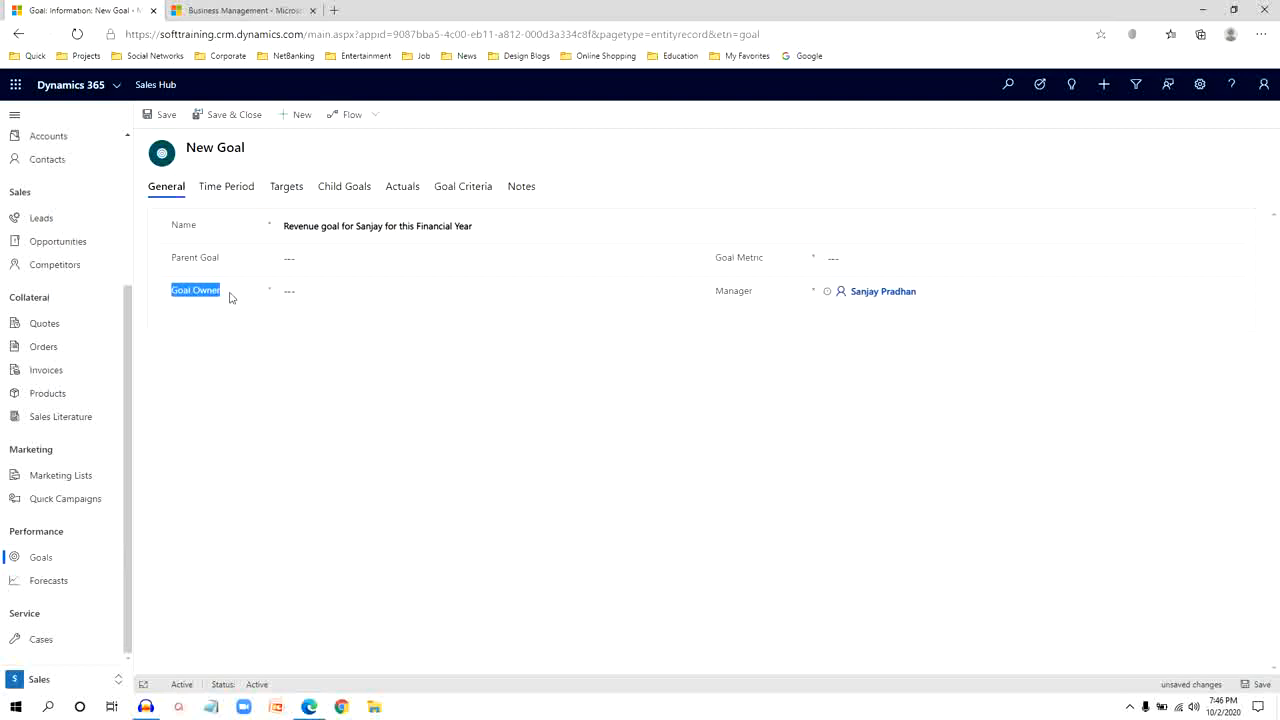
left_click(289, 291)
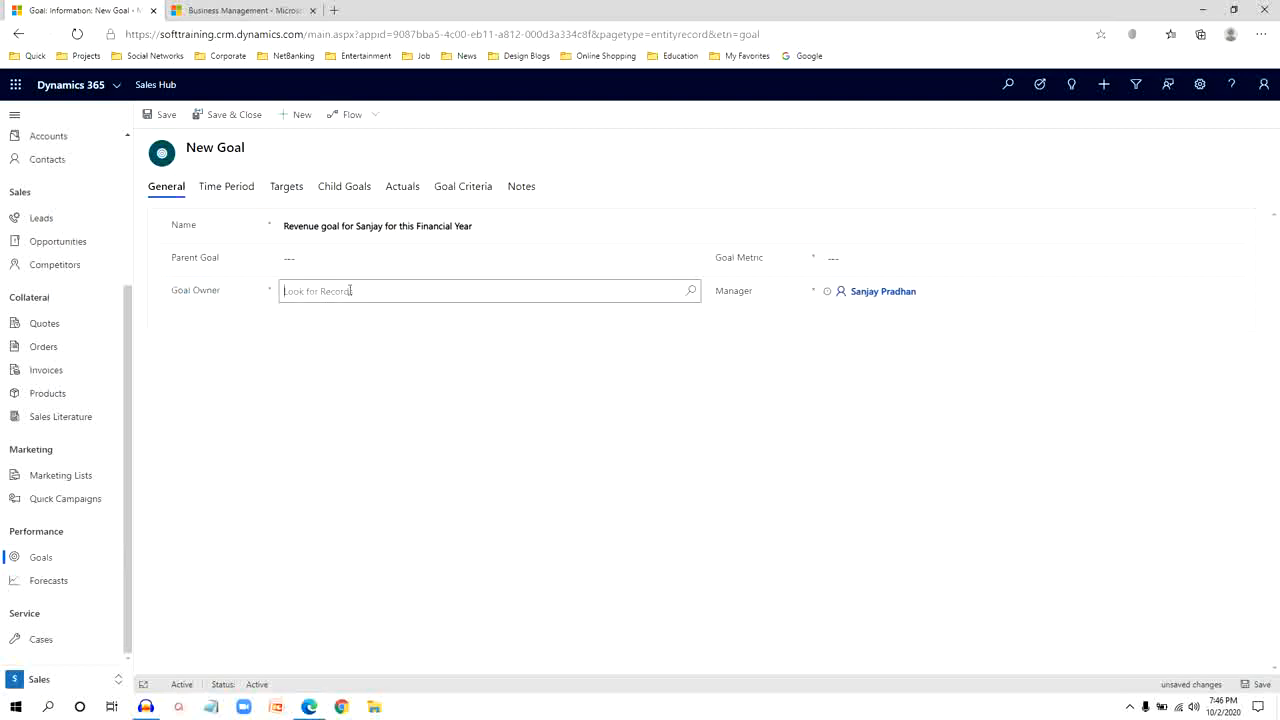
left_click(366, 344)
Look through all available goal metrics and set the goal metric to Revenue
left_click(866, 258)
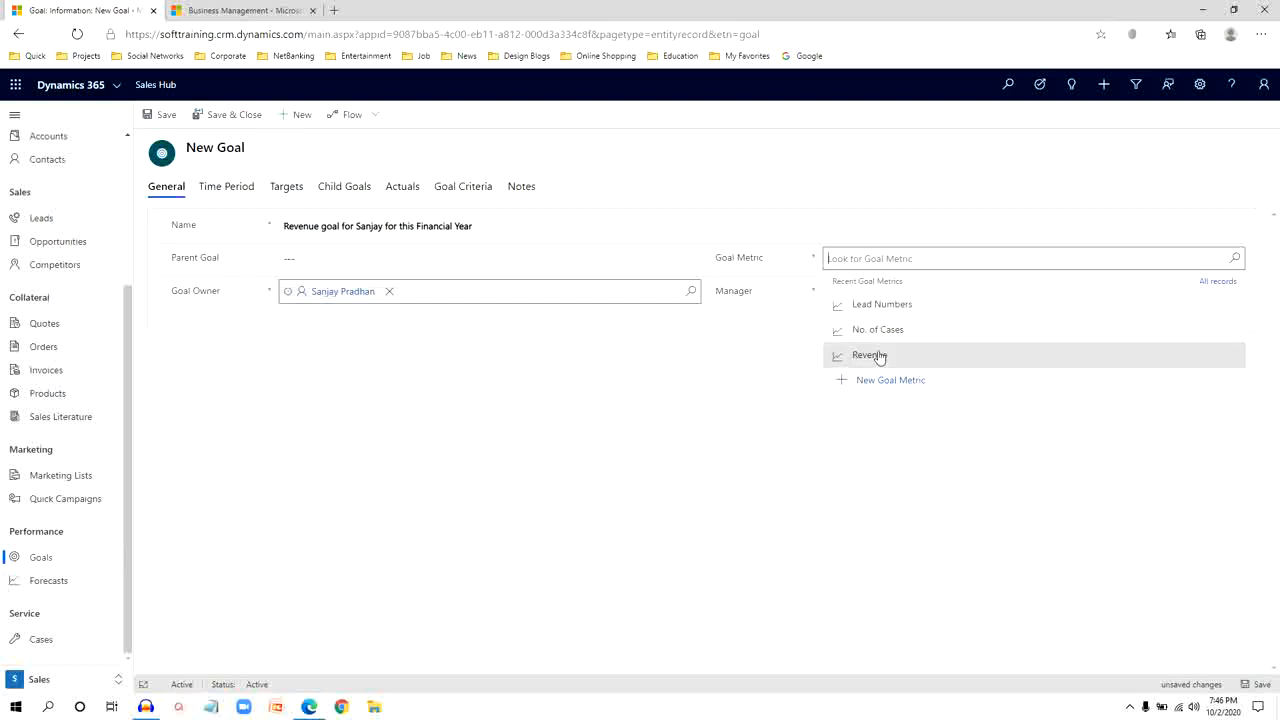
left_click(1228, 285)
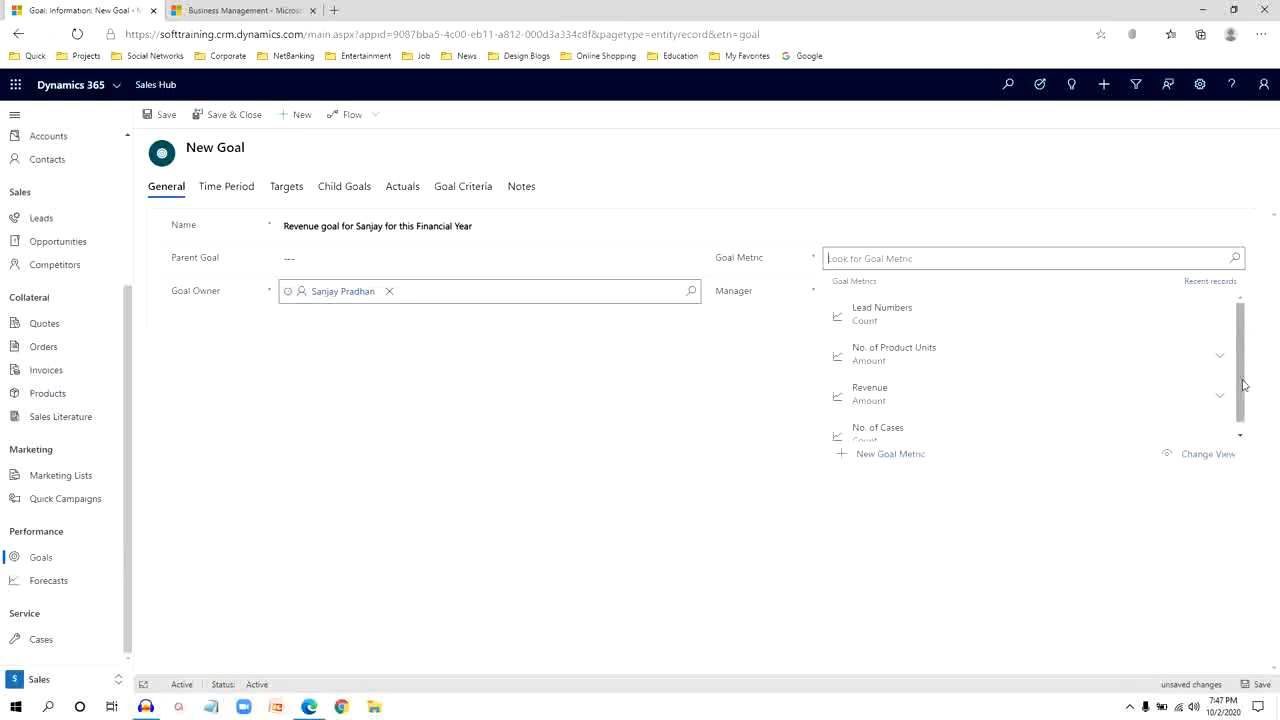
left_click_drag(1241, 382, 1239, 402)
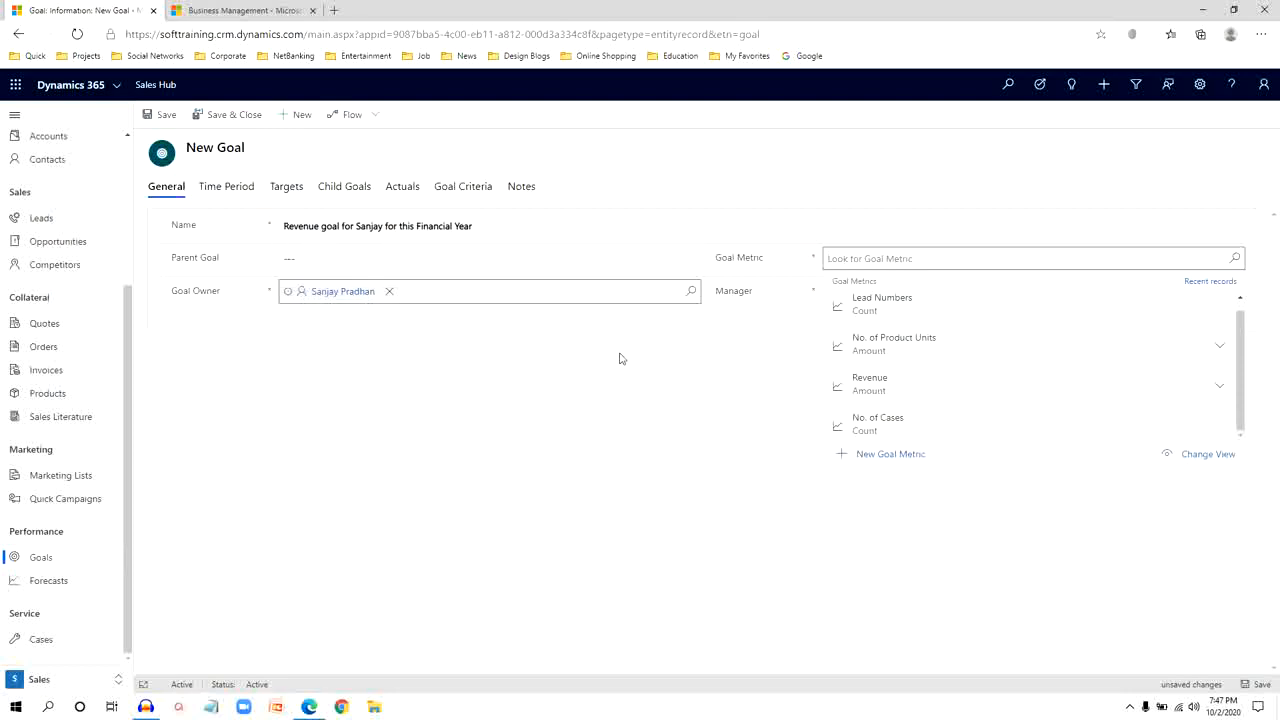
left_click(930, 394)
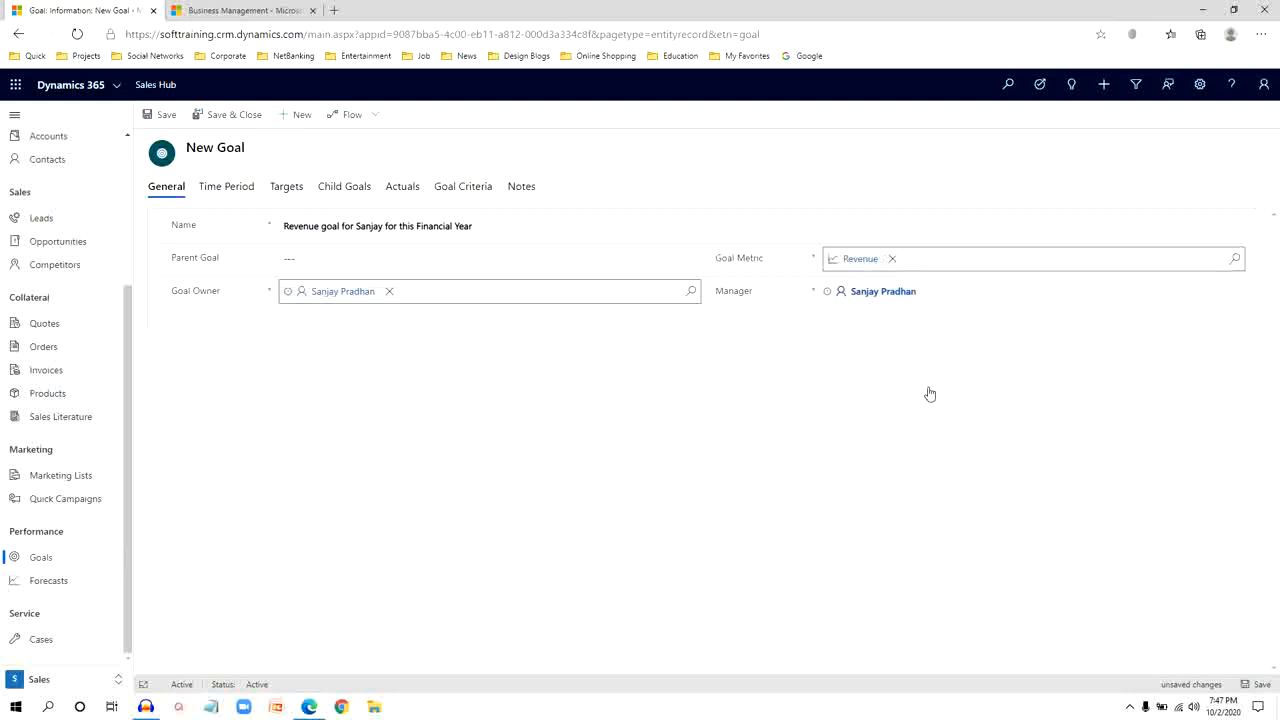
Try the Custom Period type in the goal's time period and switch it back to Fiscal Period
left_click(241, 190)
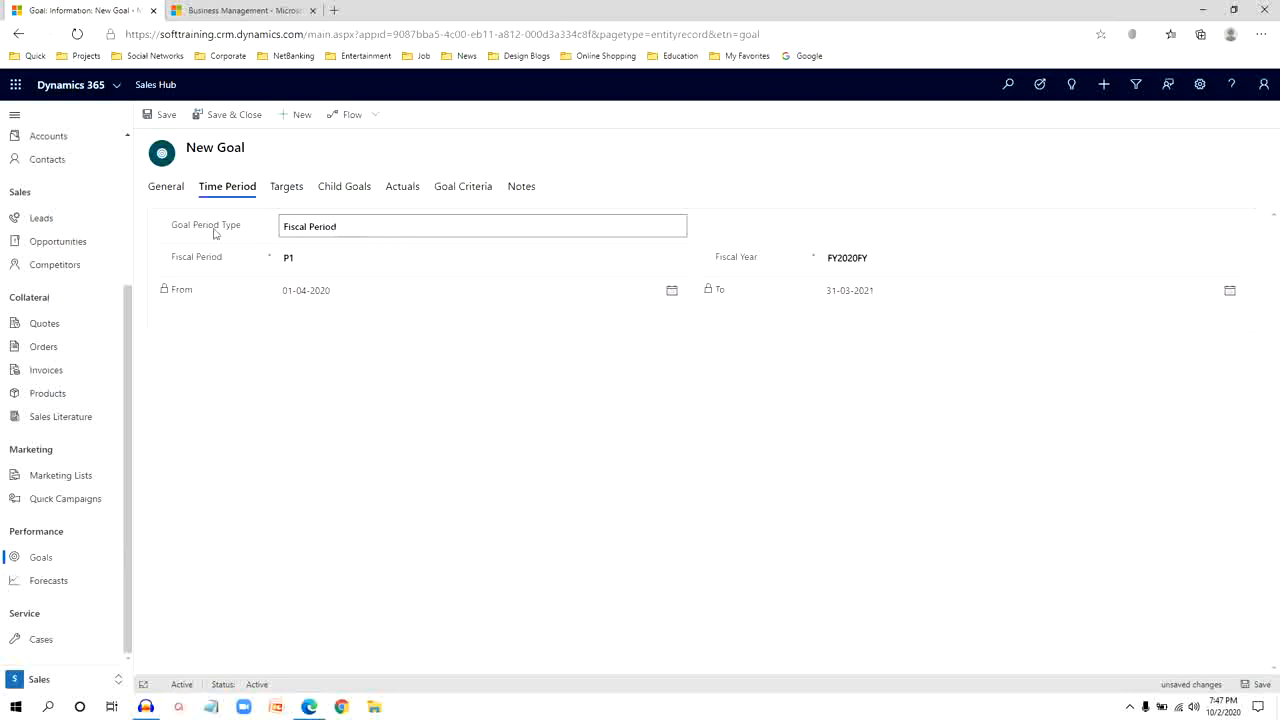
left_click(310, 232)
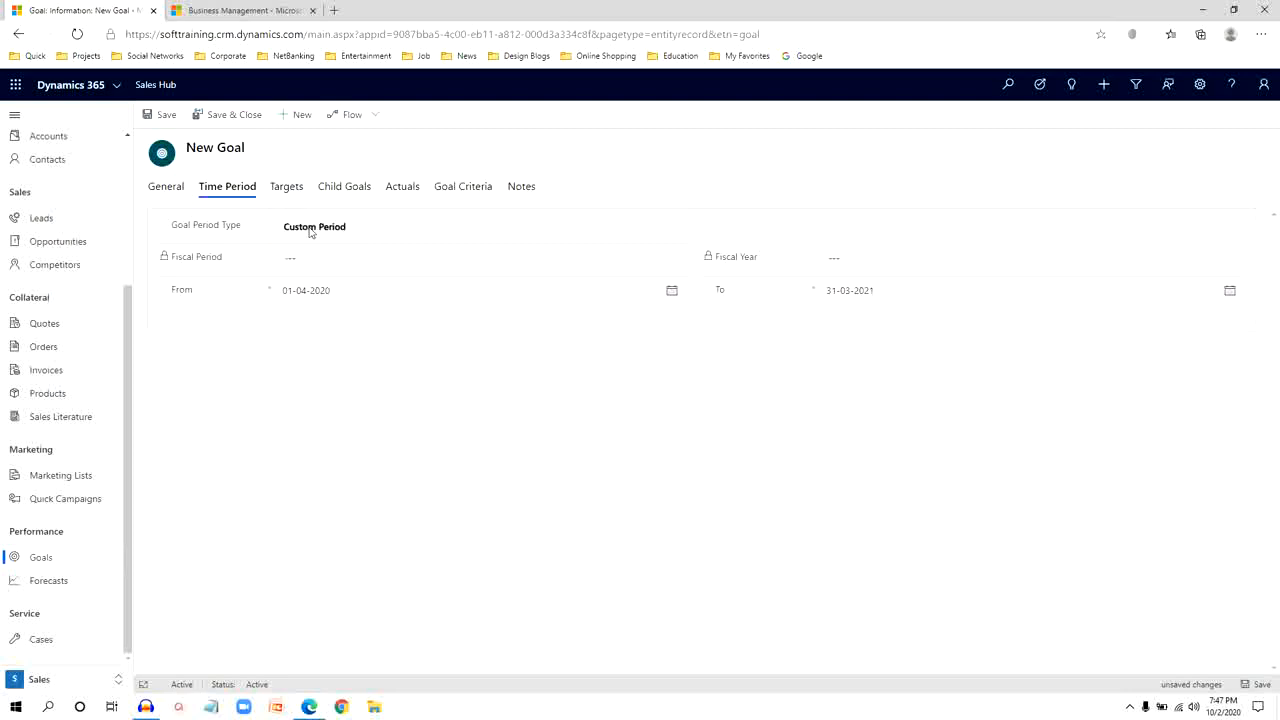
left_click(338, 293)
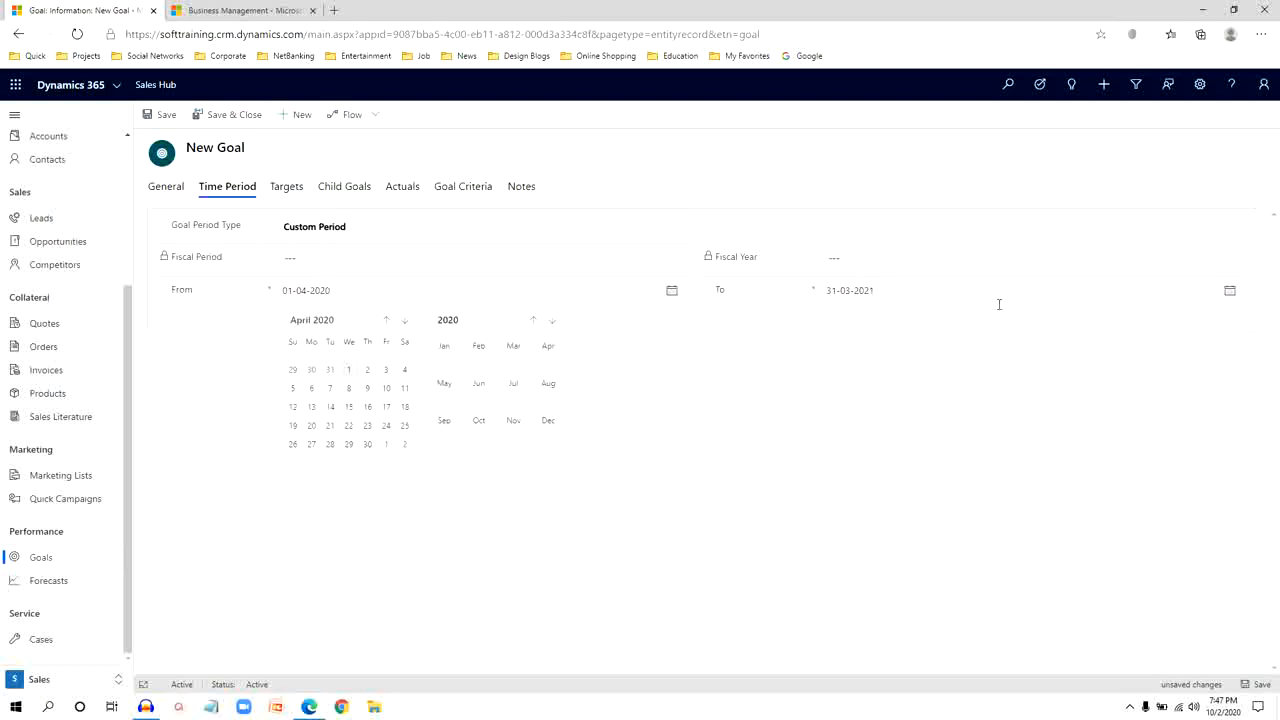
left_click(777, 347)
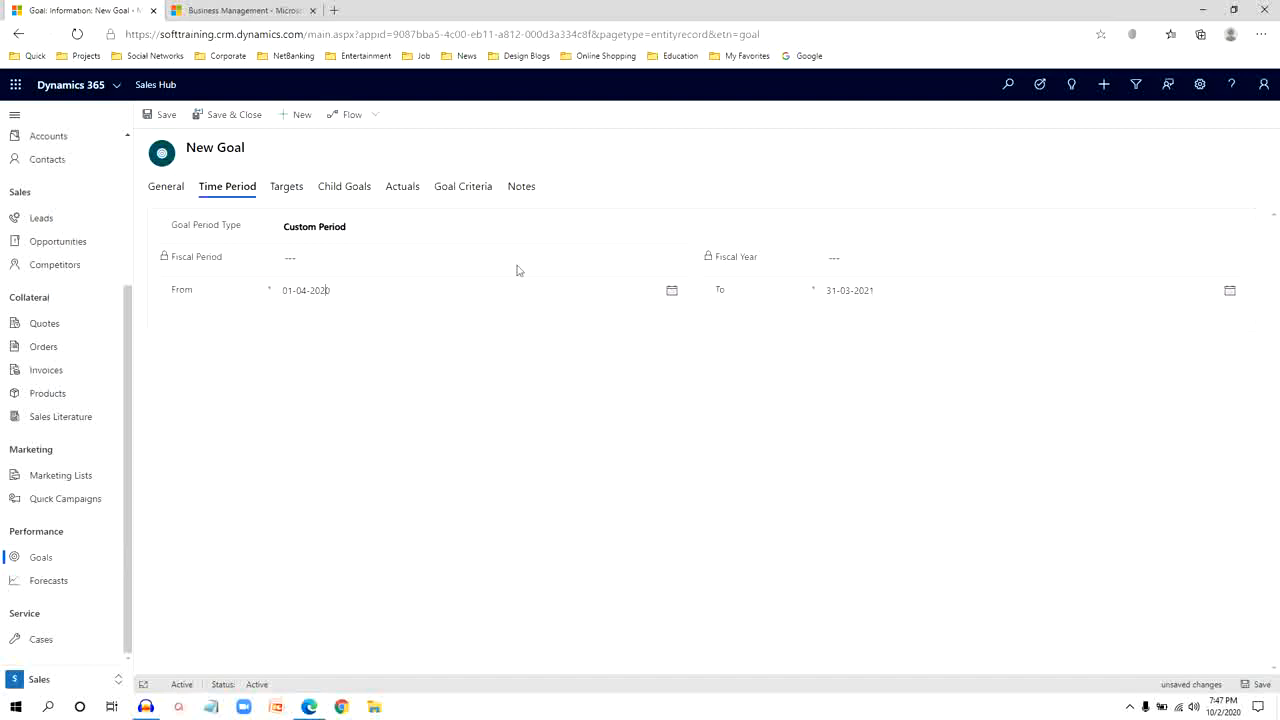
left_click(300, 226)
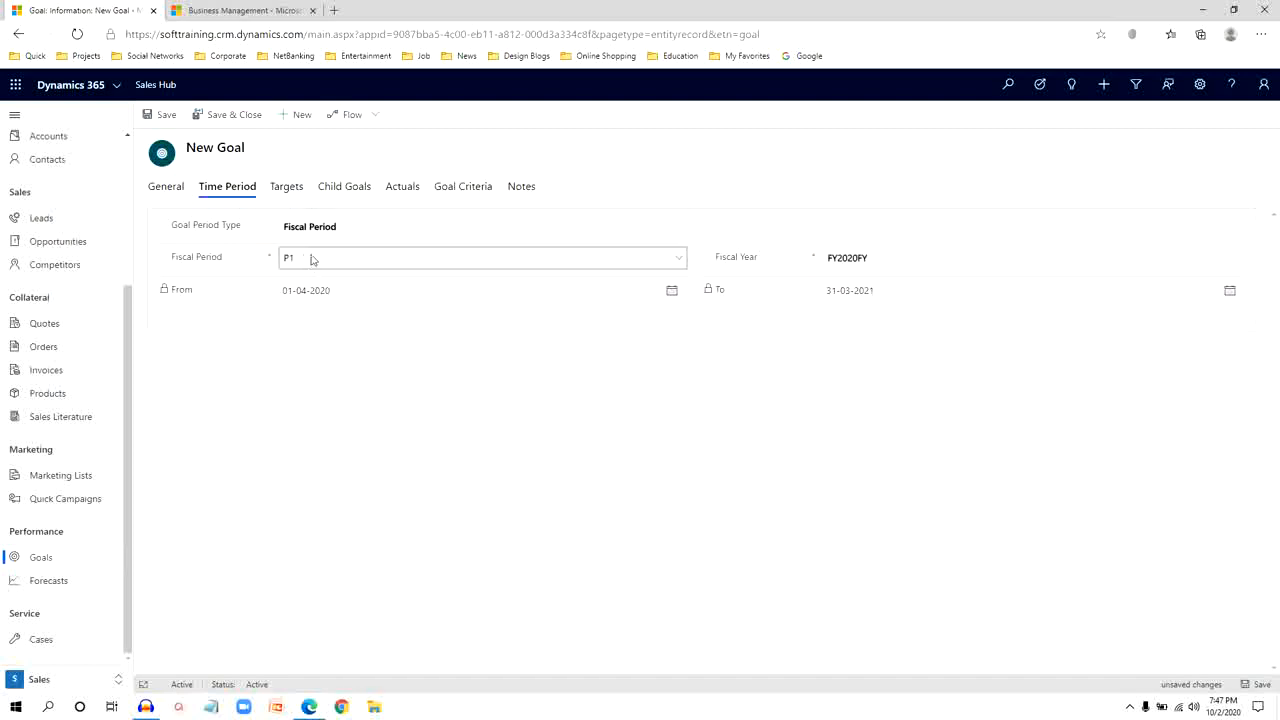
Check where Fiscal Year Settings is located in Business Management and return to the new goal
left_click(240, 10)
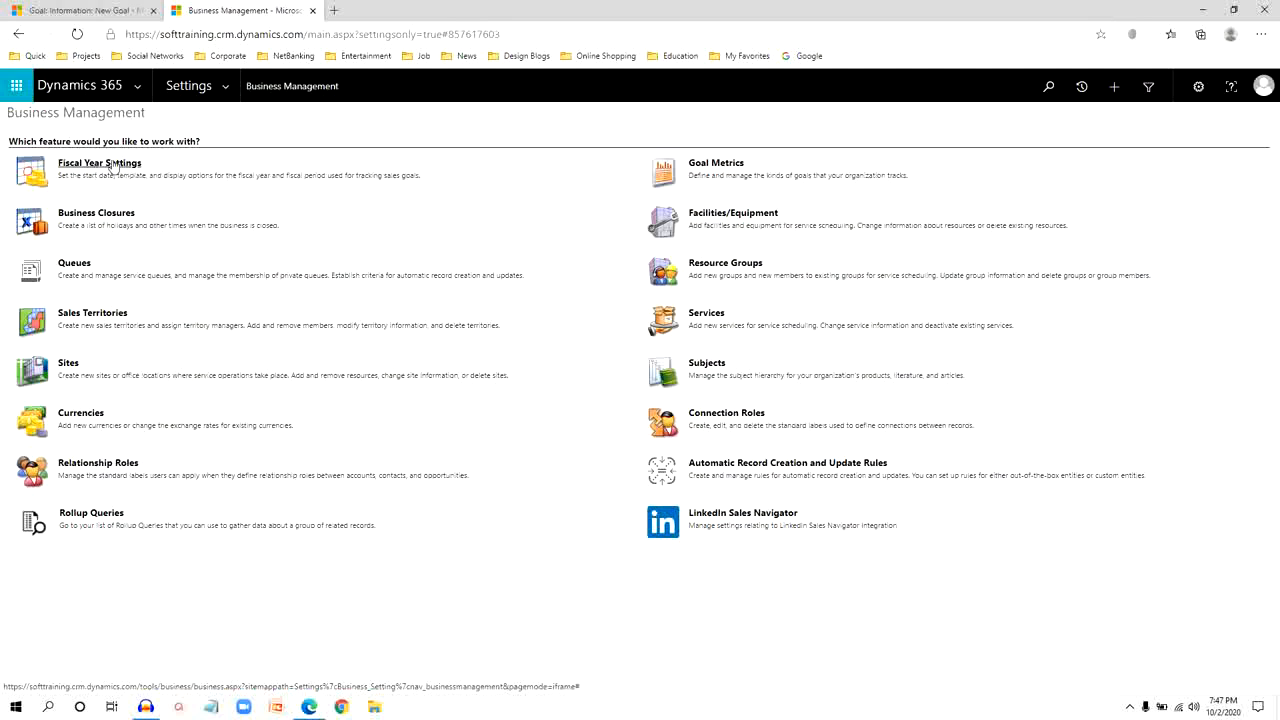
left_click(86, 14)
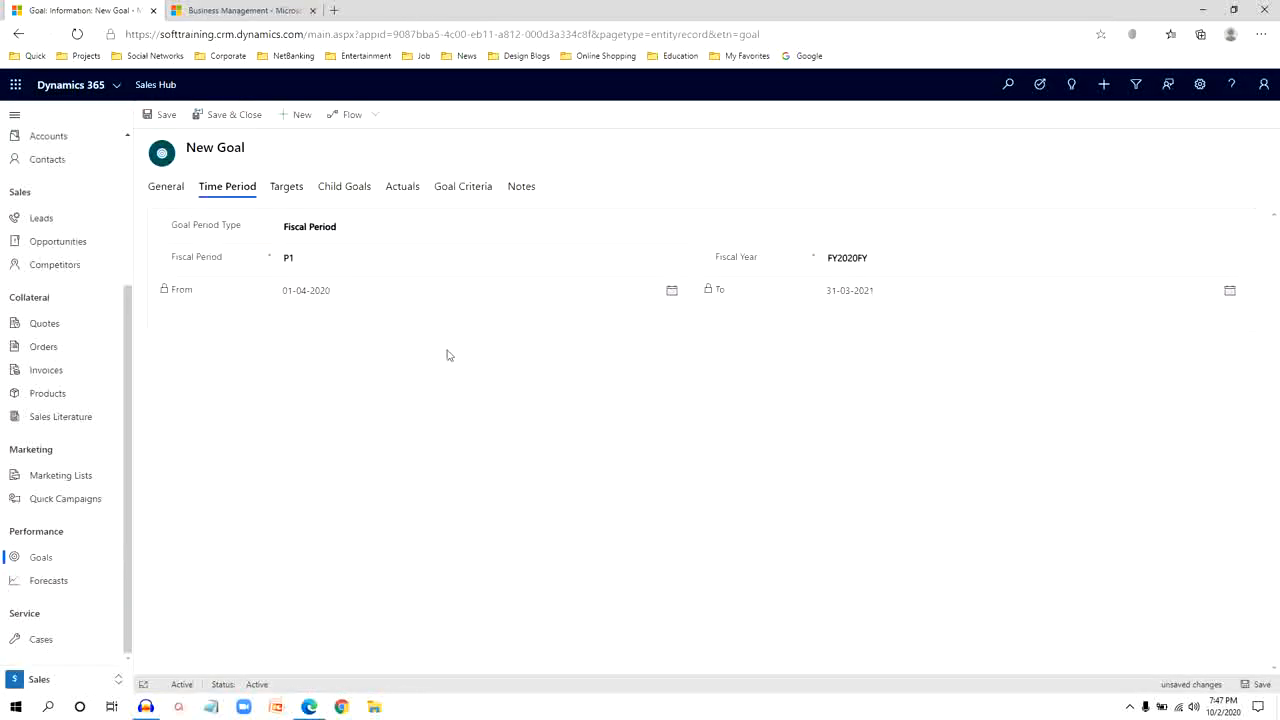
Set the goal's money target to 4000 and save the goal
left_click(288, 189)
left_click(320, 224)
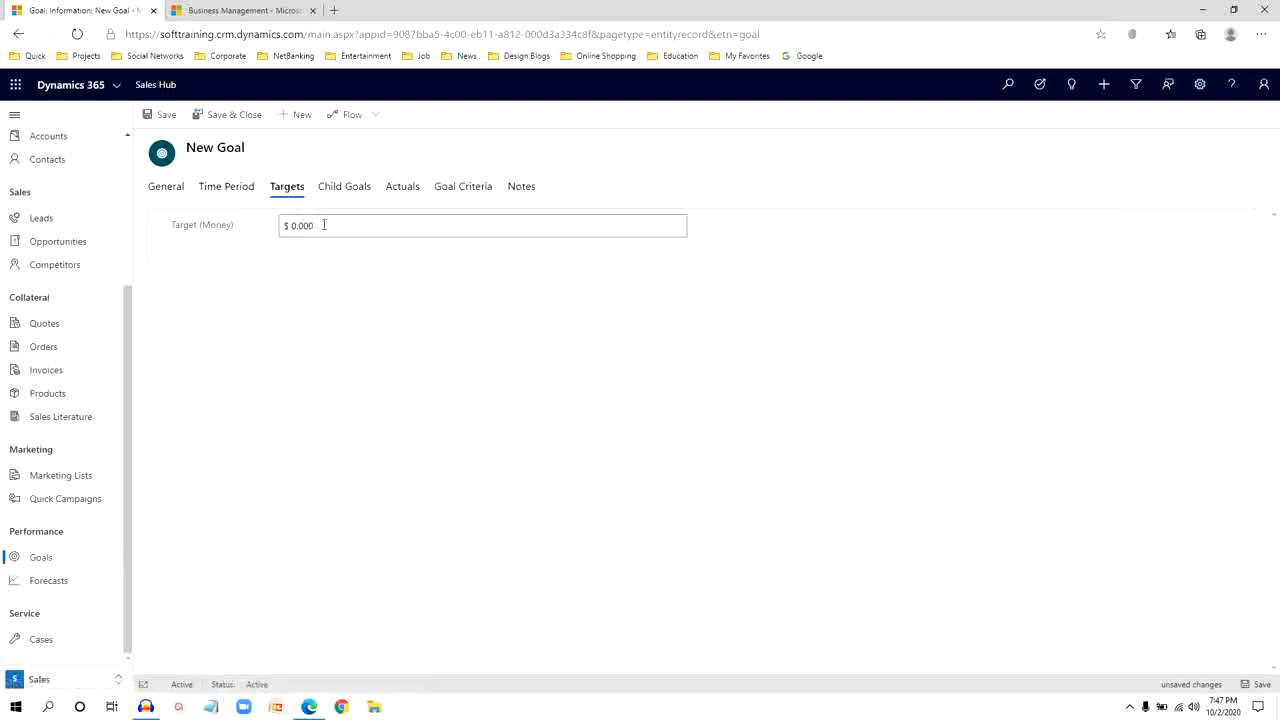
key("ctrl+a")
key("BackSpace")
type("3")
type("4000")
left_click(157, 411)
left_click(166, 186)
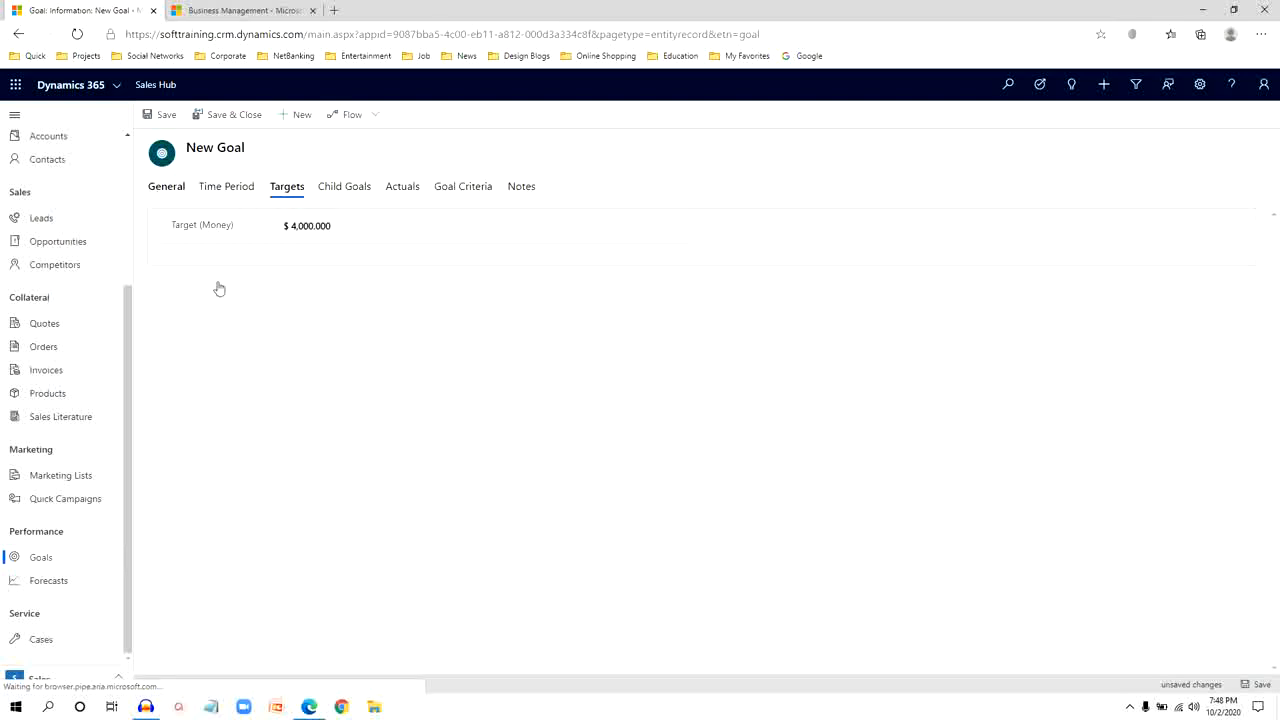
left_click(286, 186)
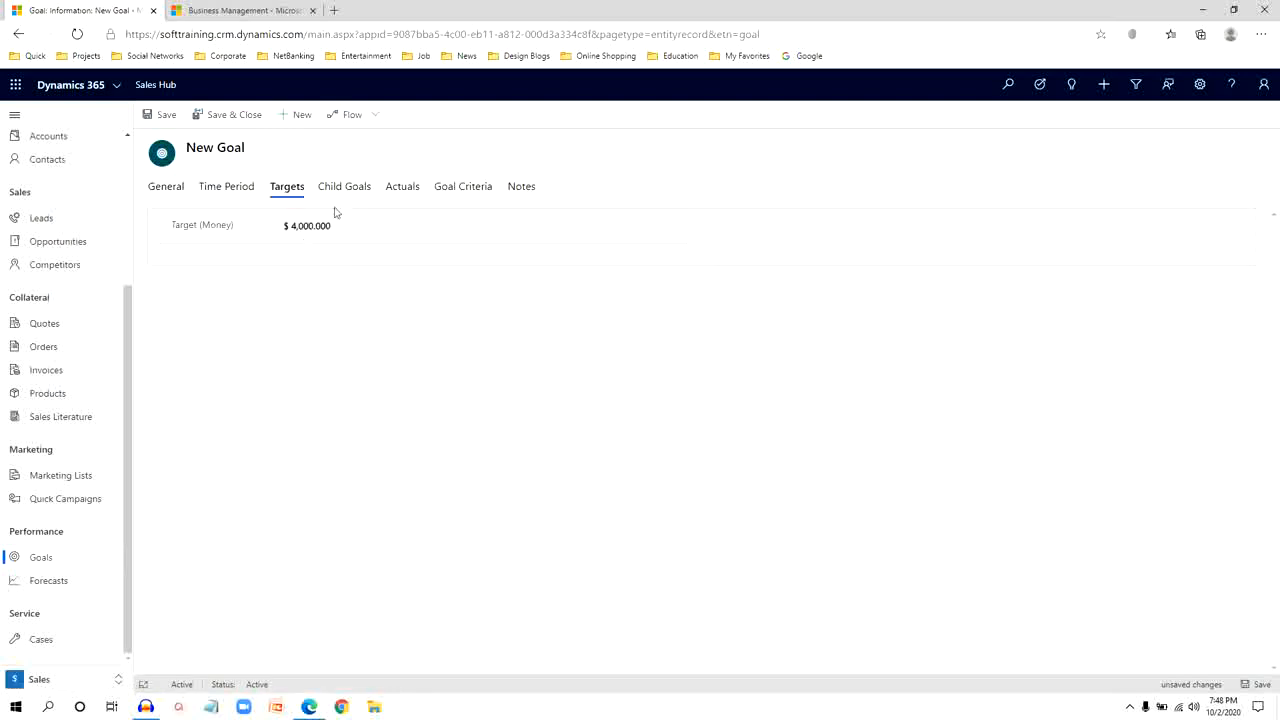
left_click(163, 115)
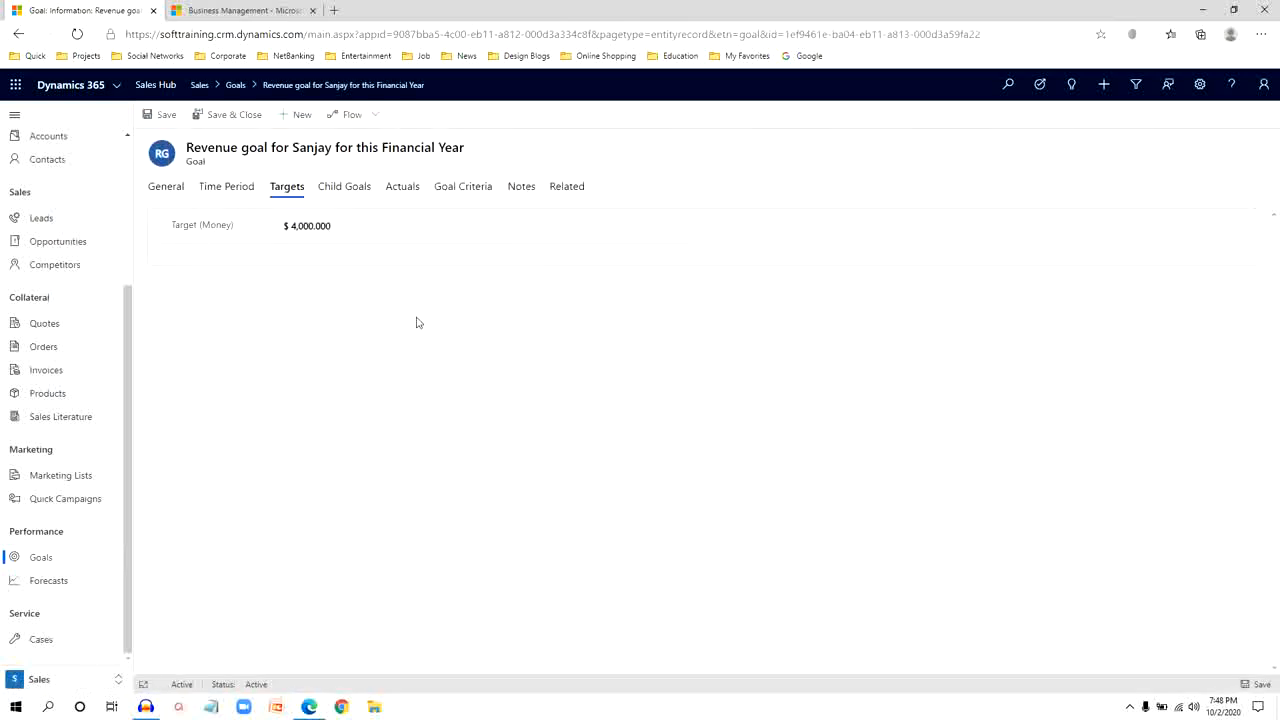
Examine the saved goal's general details and its actual, in-progress and percentage achieved fields
left_click(177, 195)
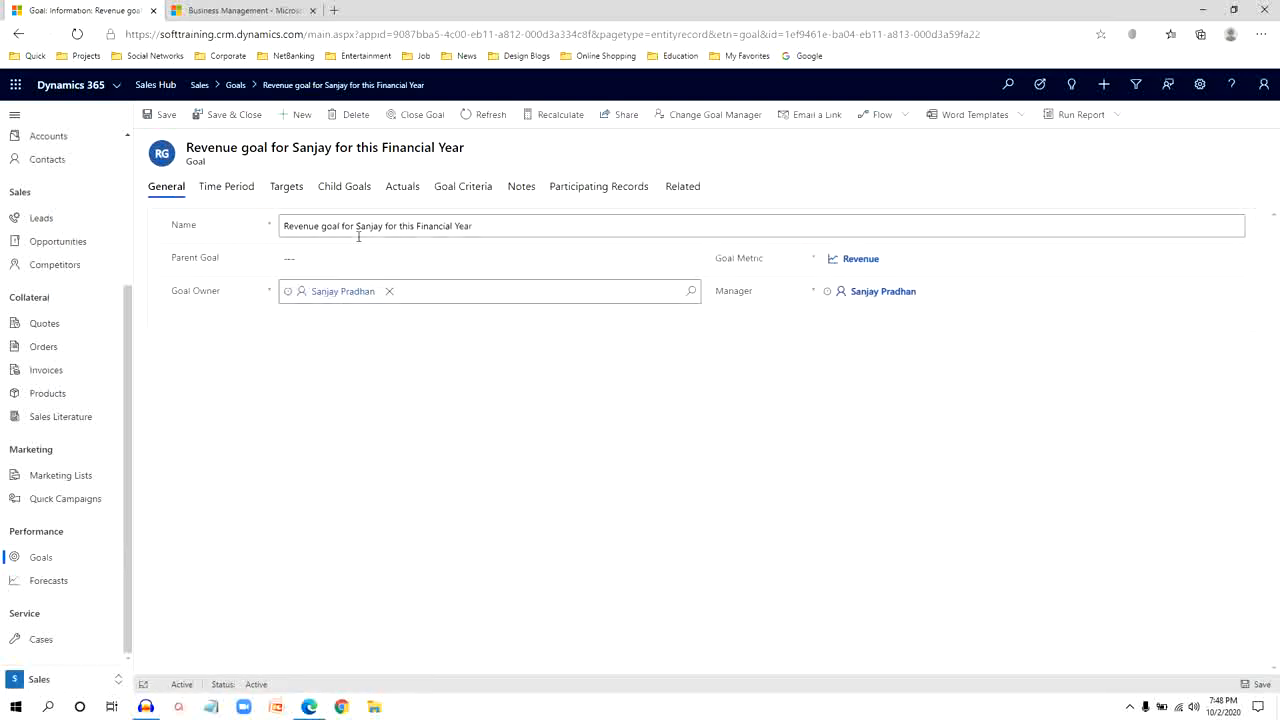
left_click(405, 189)
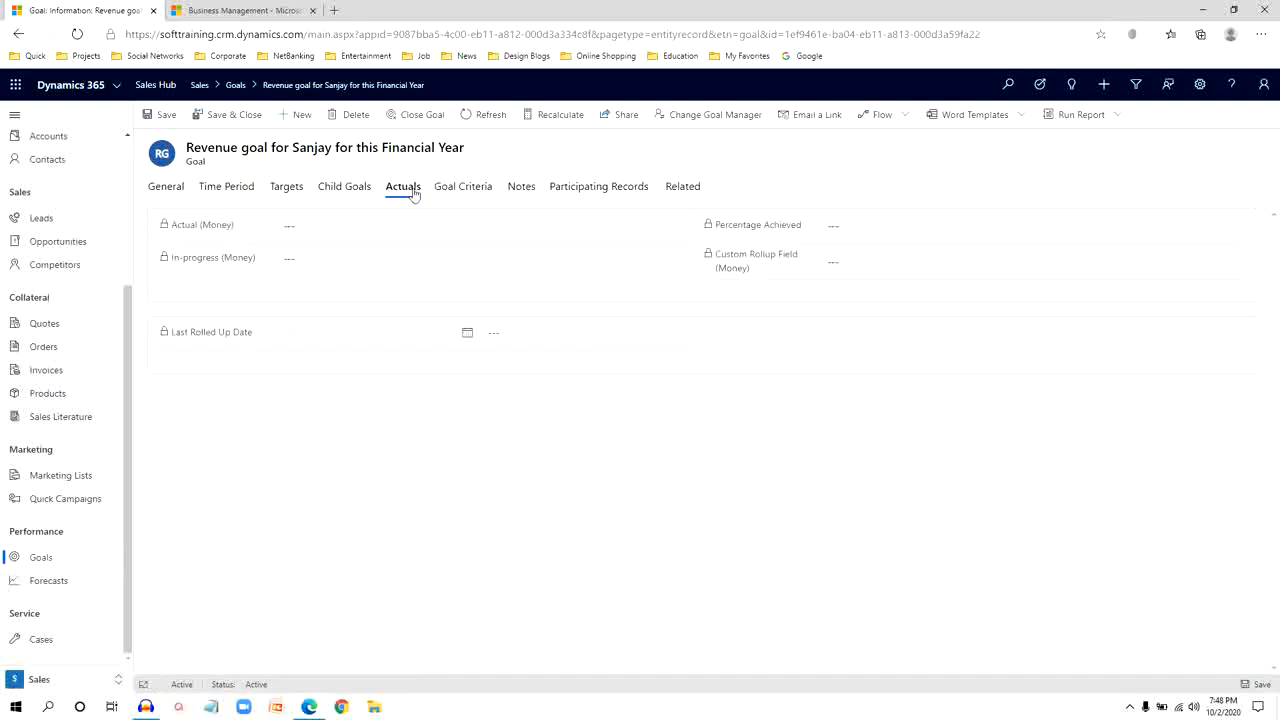
double_click(289, 228)
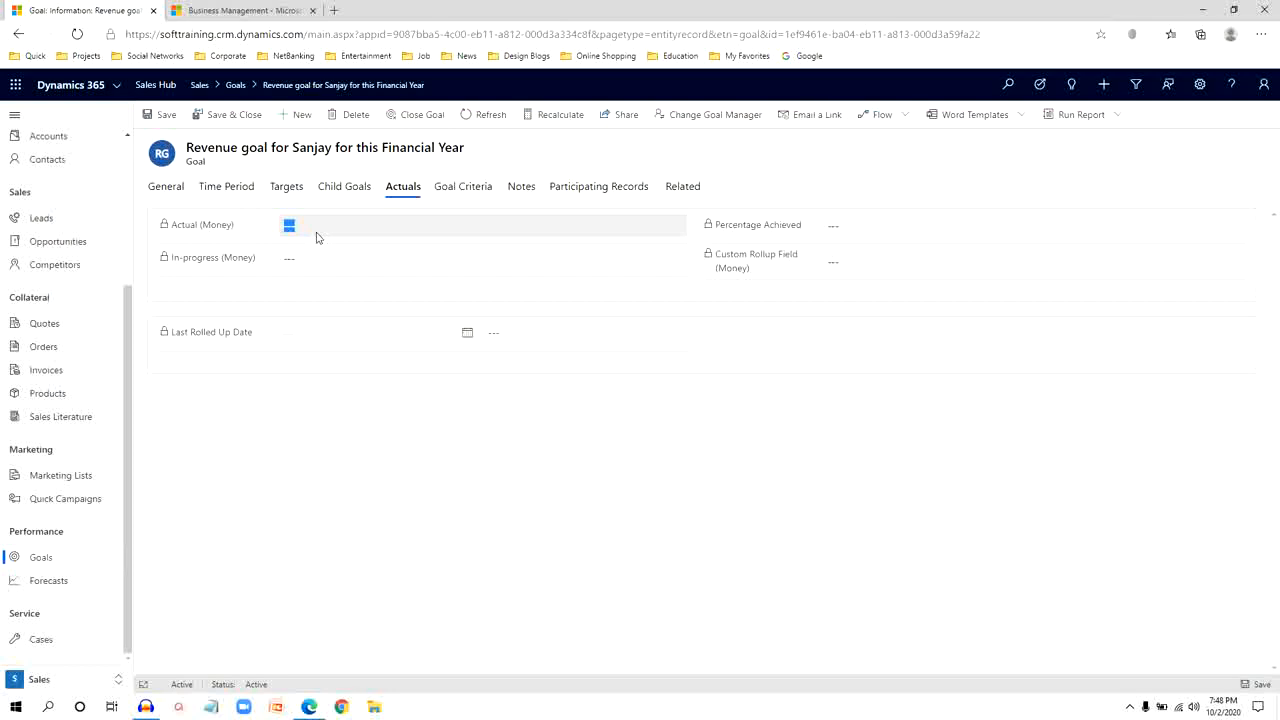
double_click(289, 259)
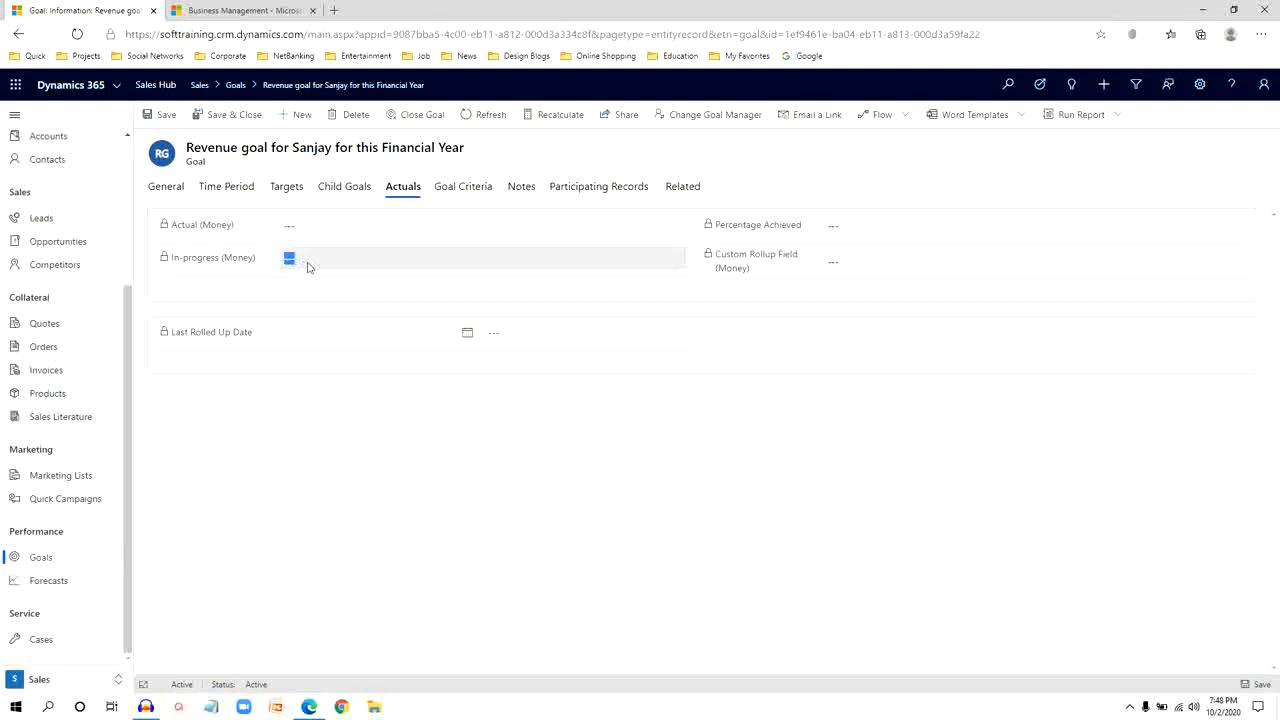
left_click(308, 266)
double_click(292, 227)
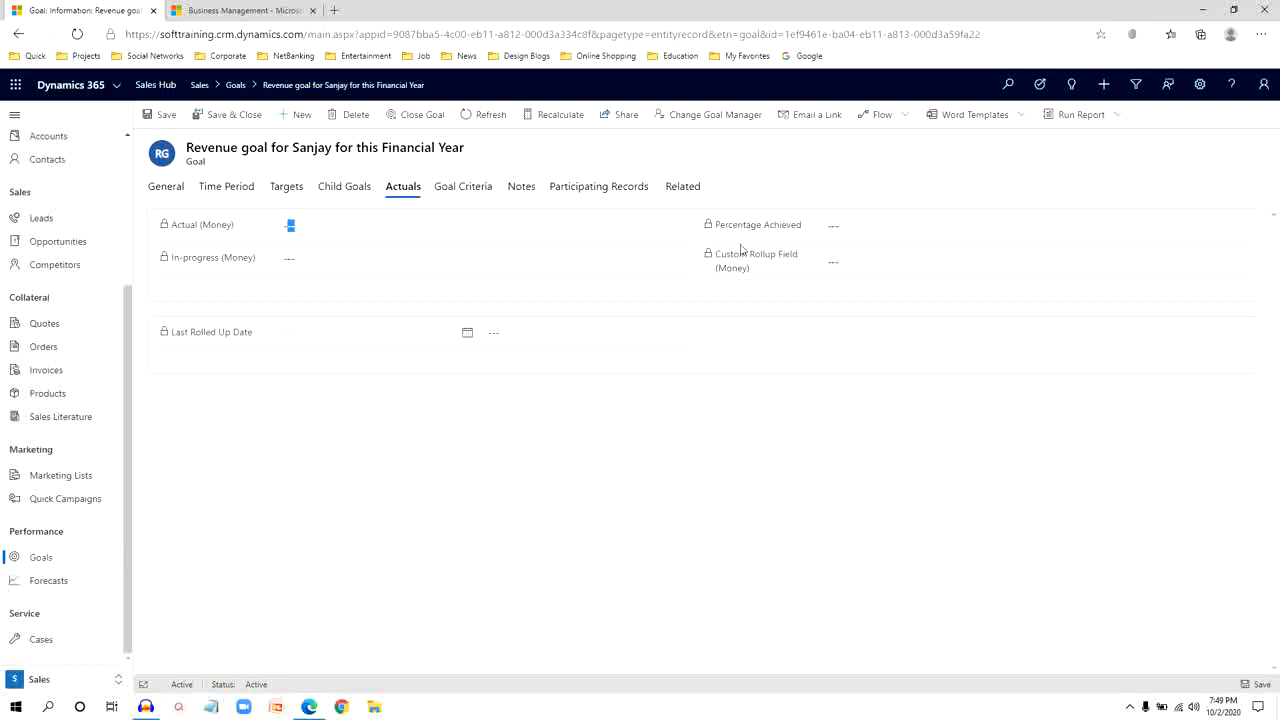
left_click_drag(743, 226, 855, 231)
left_click(838, 227)
left_click(504, 370)
Recalculate the goal's rolled-up data, then review its actual money amount and general details
left_click(560, 114)
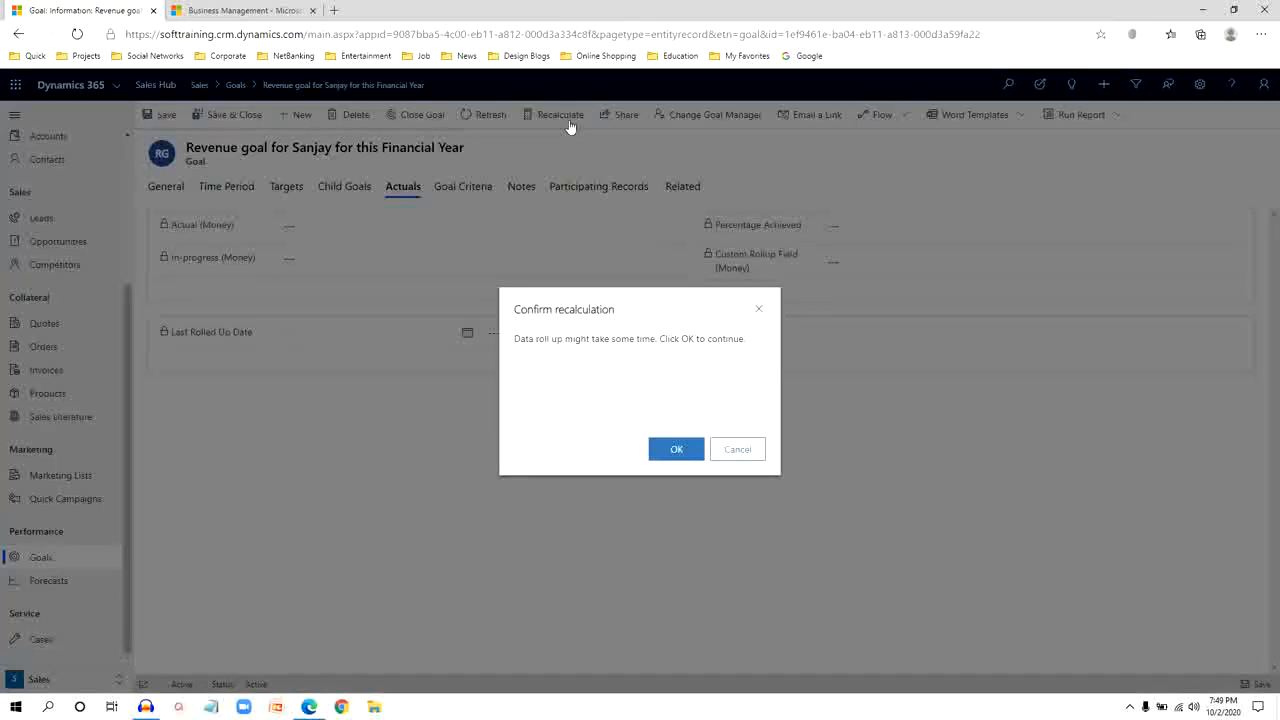
left_click(676, 451)
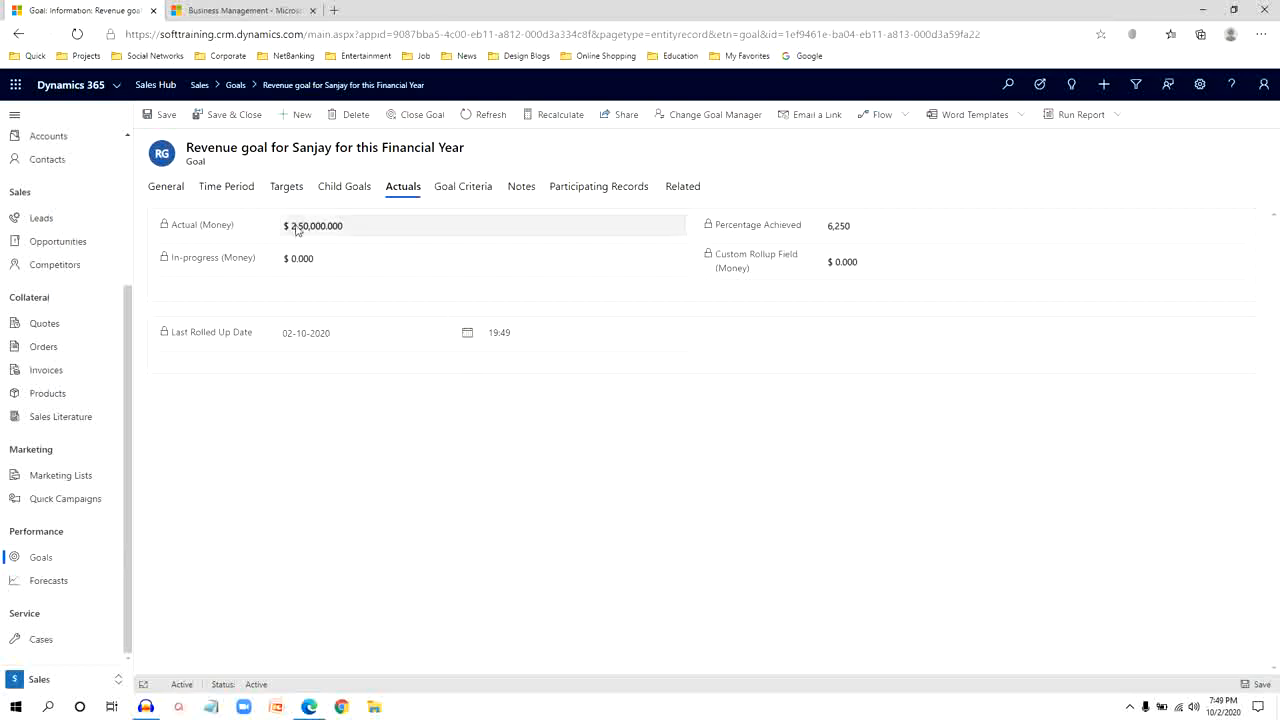
left_click_drag(283, 230, 366, 228)
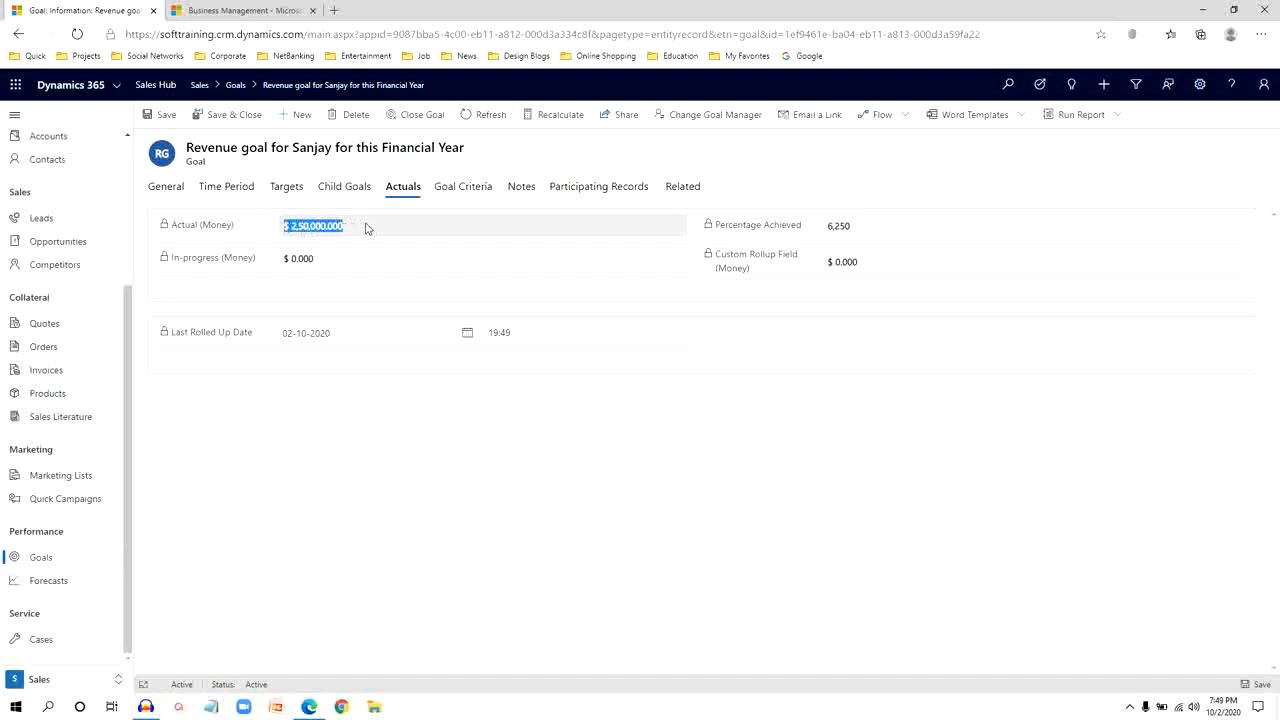
left_click(367, 228)
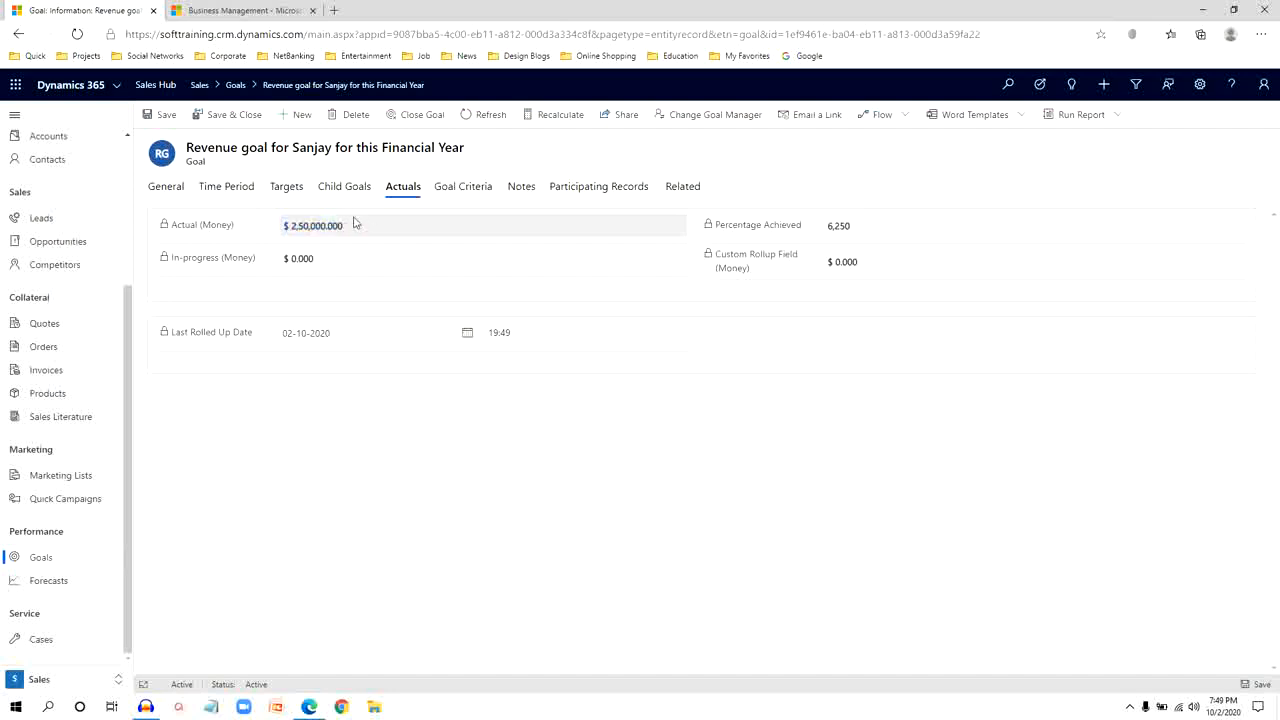
left_click(166, 186)
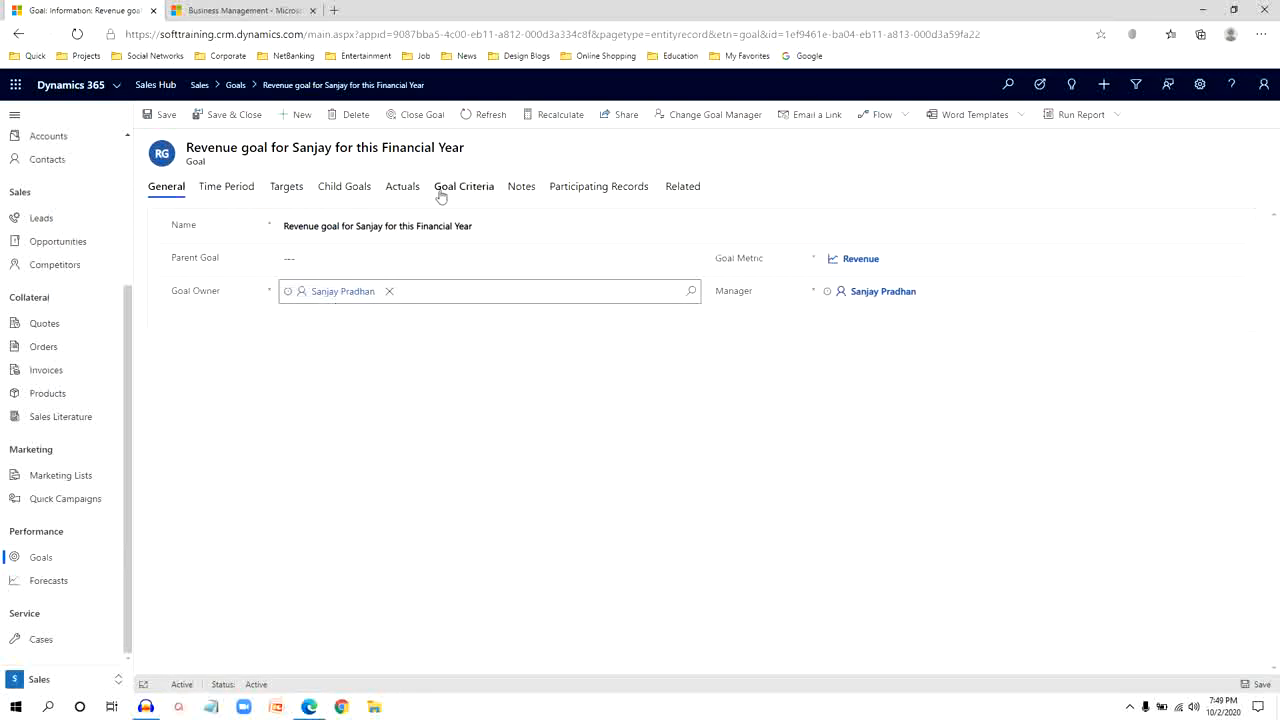
Compare the goal's actual money amount and percentage achieved with its money target
left_click(404, 187)
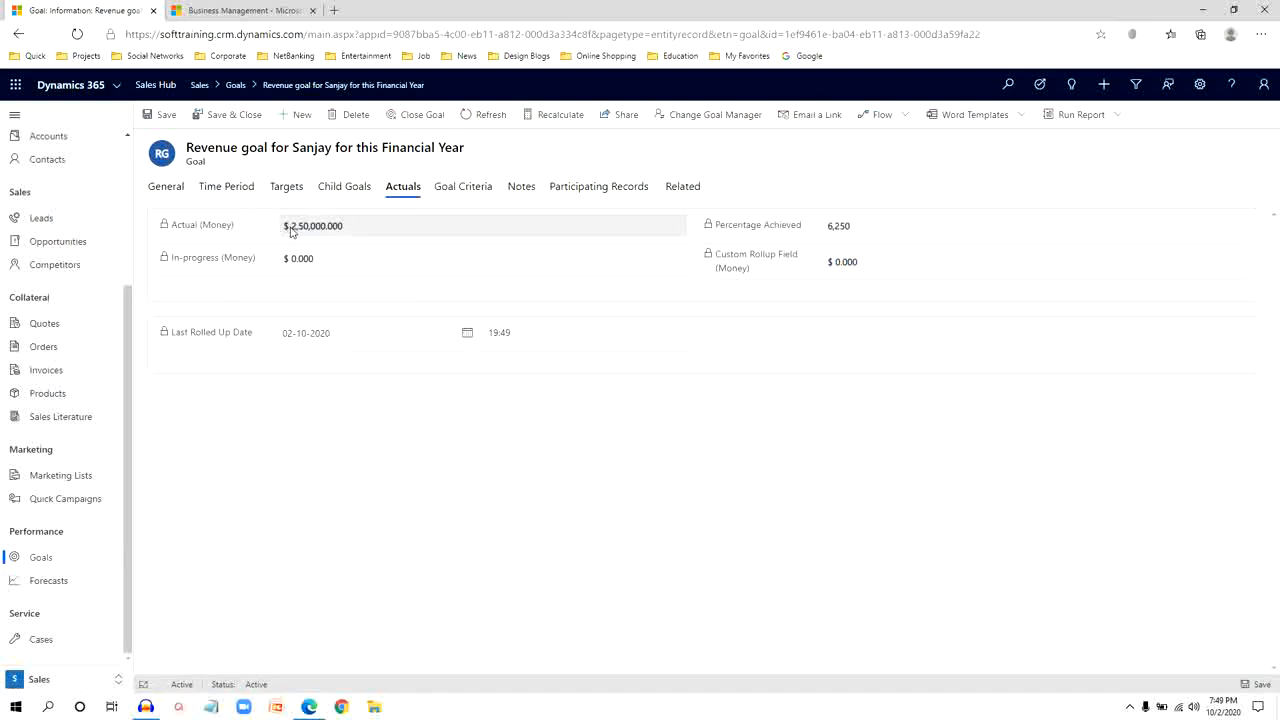
left_click_drag(290, 228, 343, 229)
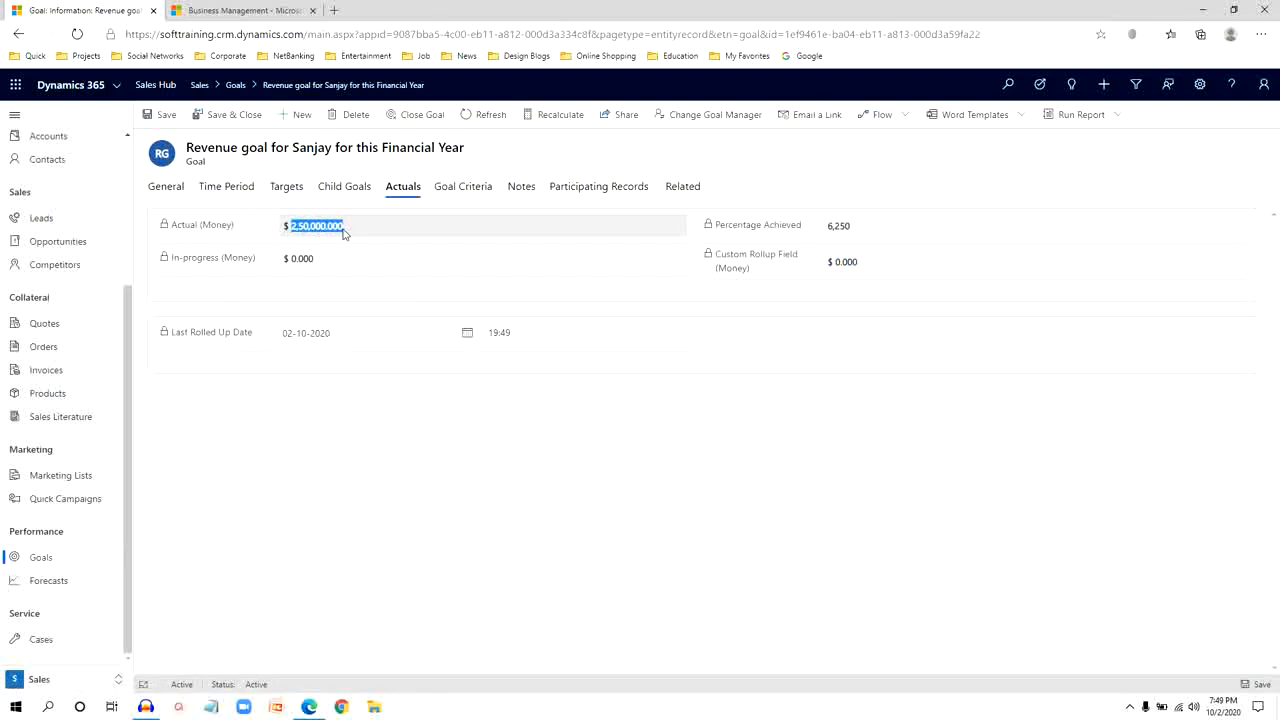
left_click(343, 230)
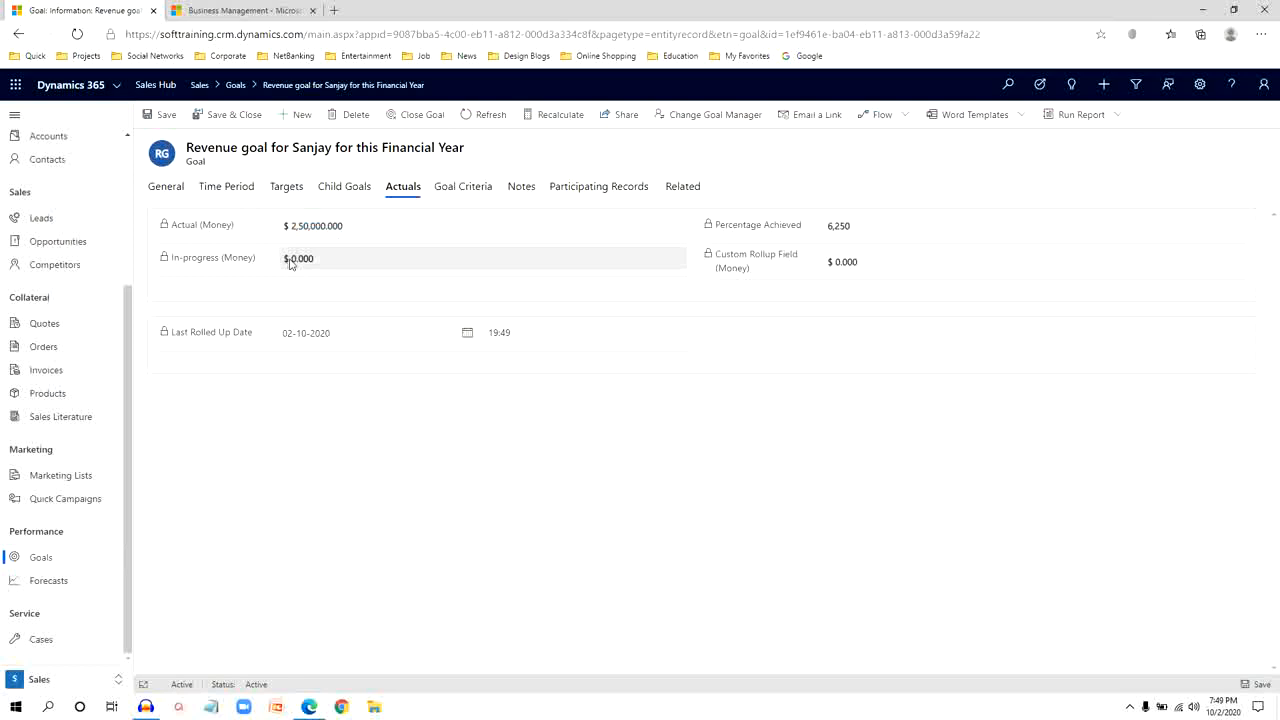
left_click_drag(291, 263, 367, 232)
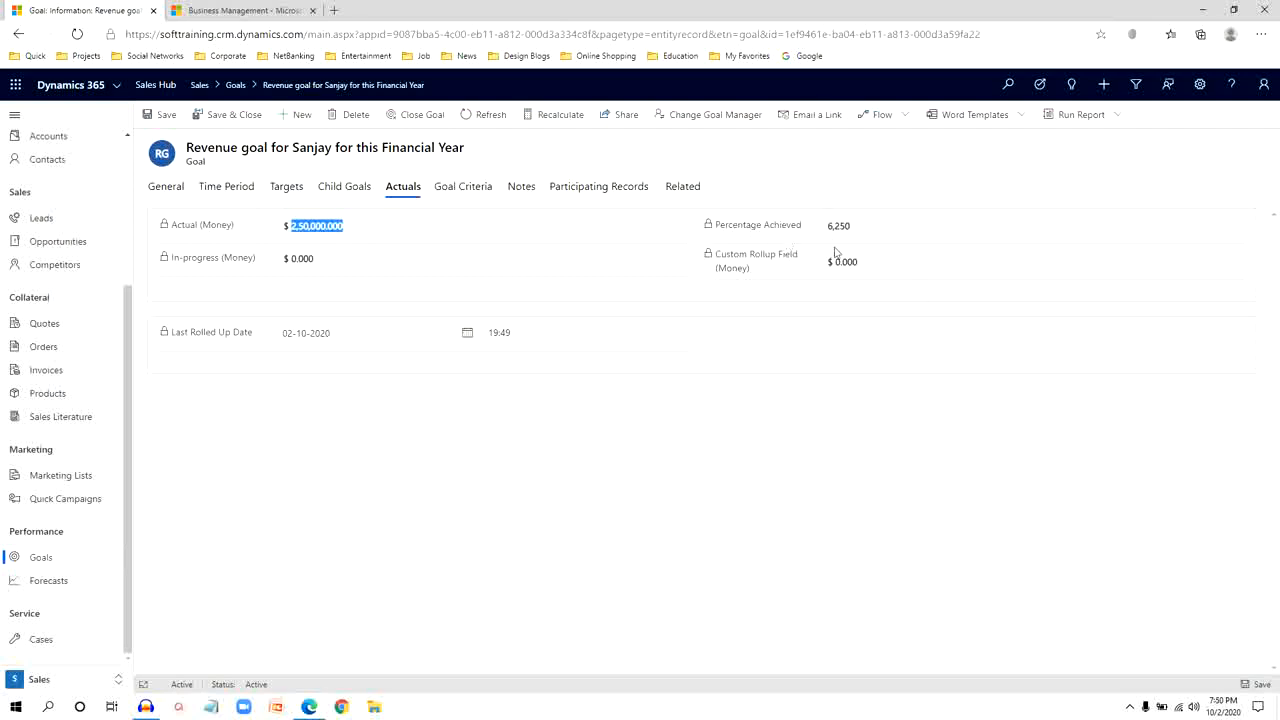
left_click_drag(827, 227, 858, 232)
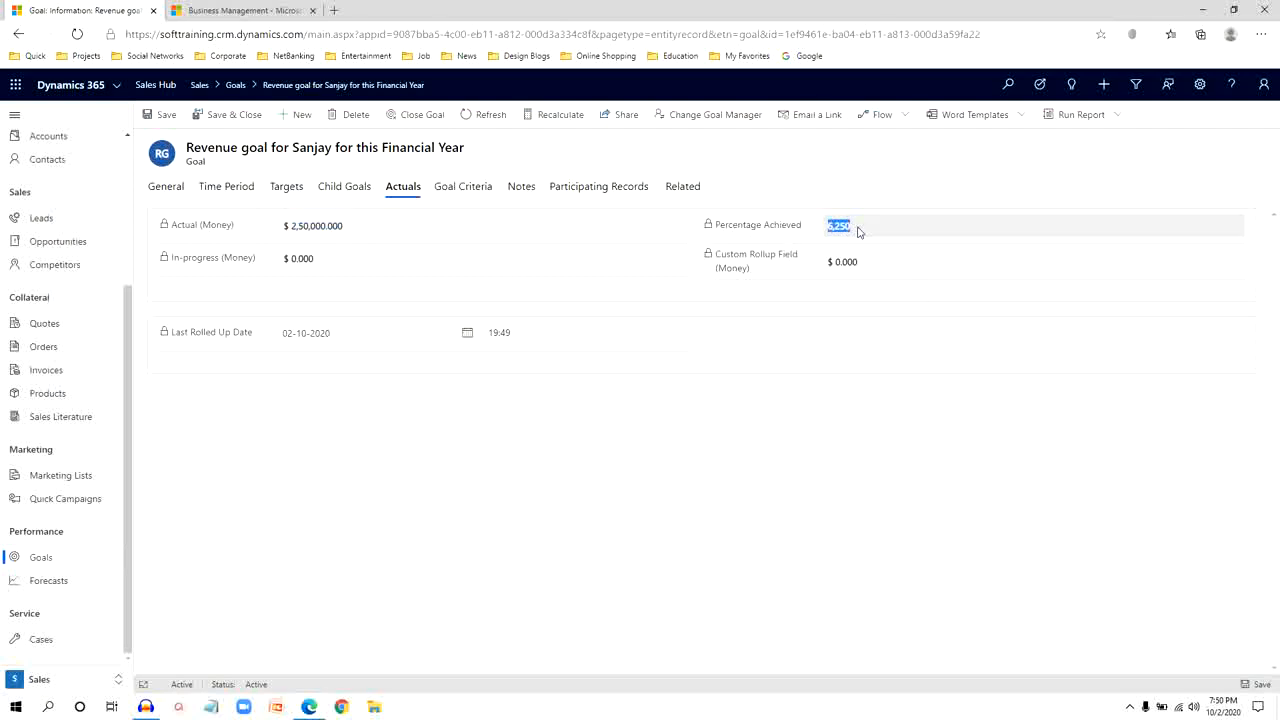
left_click(858, 232)
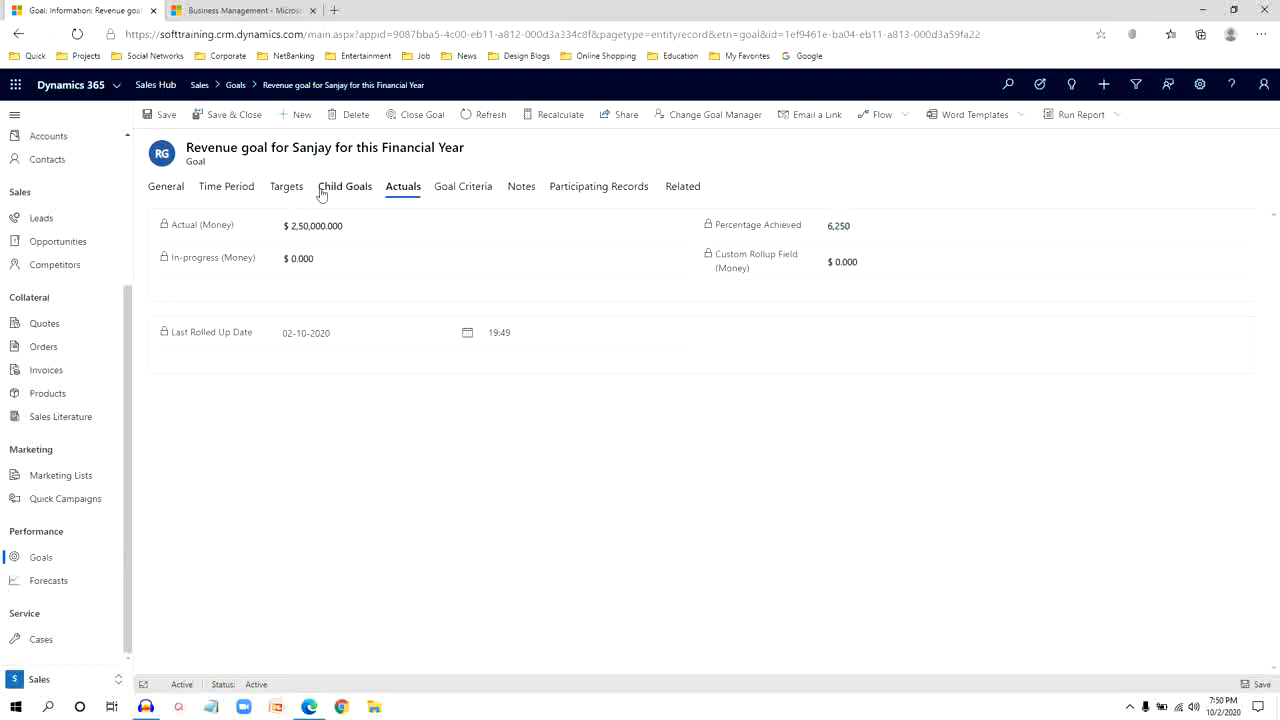
left_click(287, 188)
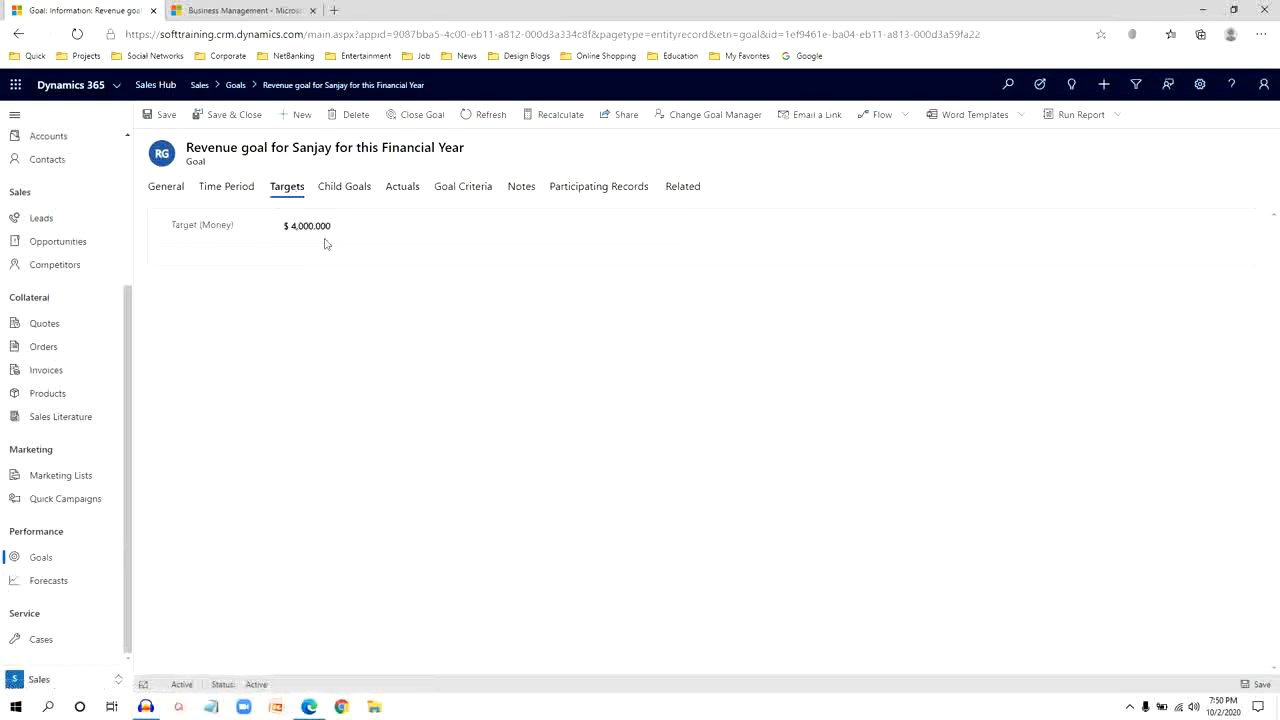
left_click(403, 198)
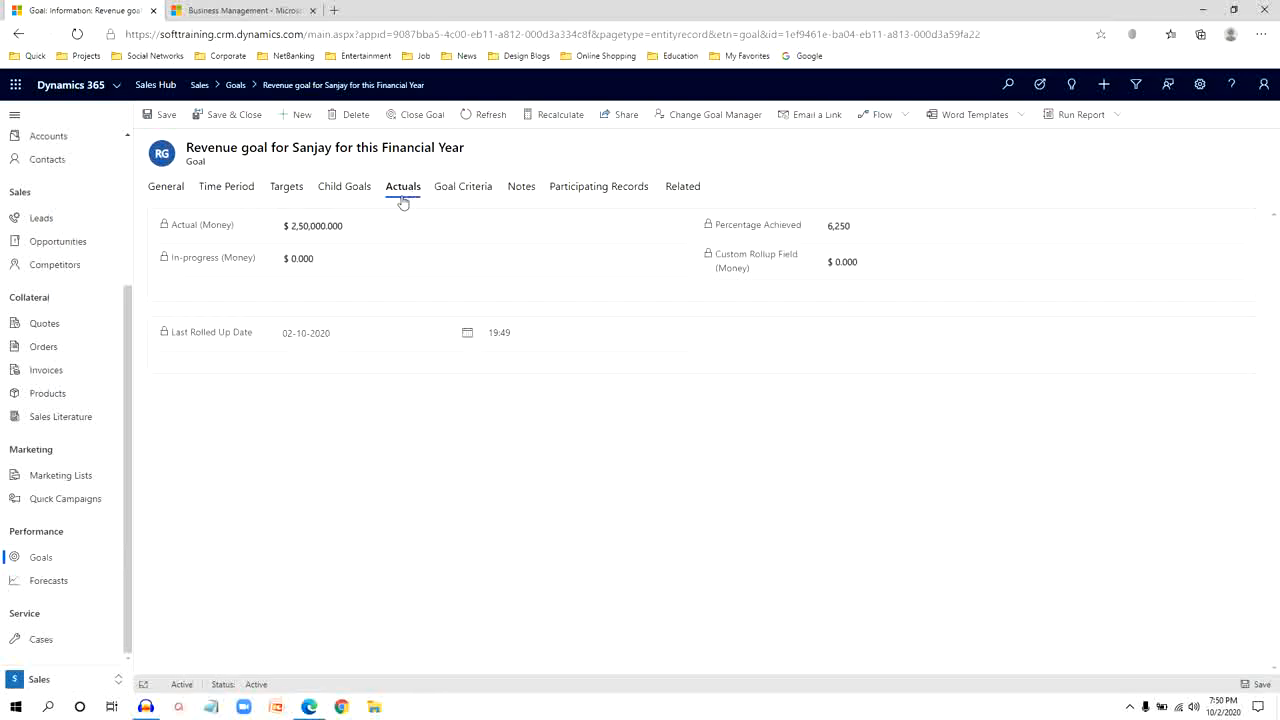
mouse_move(290, 228)
left_mouse_down()
mouse_move(349, 231)
mouse_move(278, 228)
left_mouse_up()
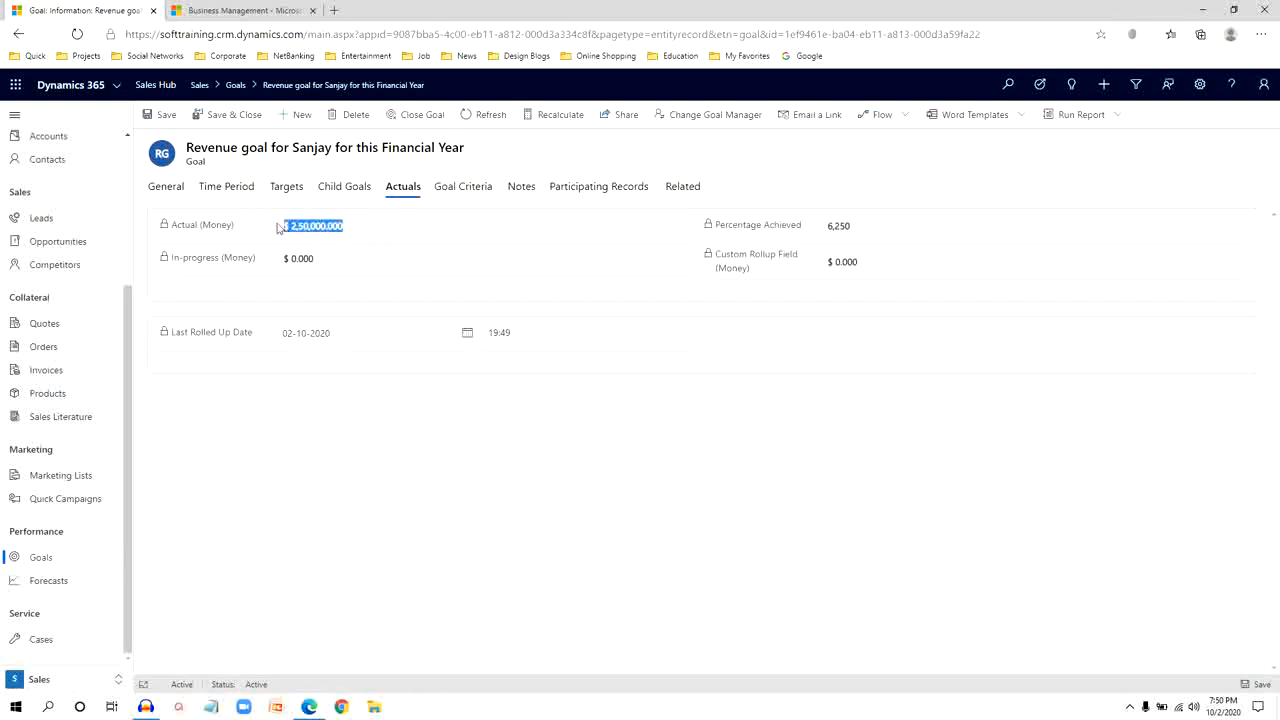
left_click(310, 236)
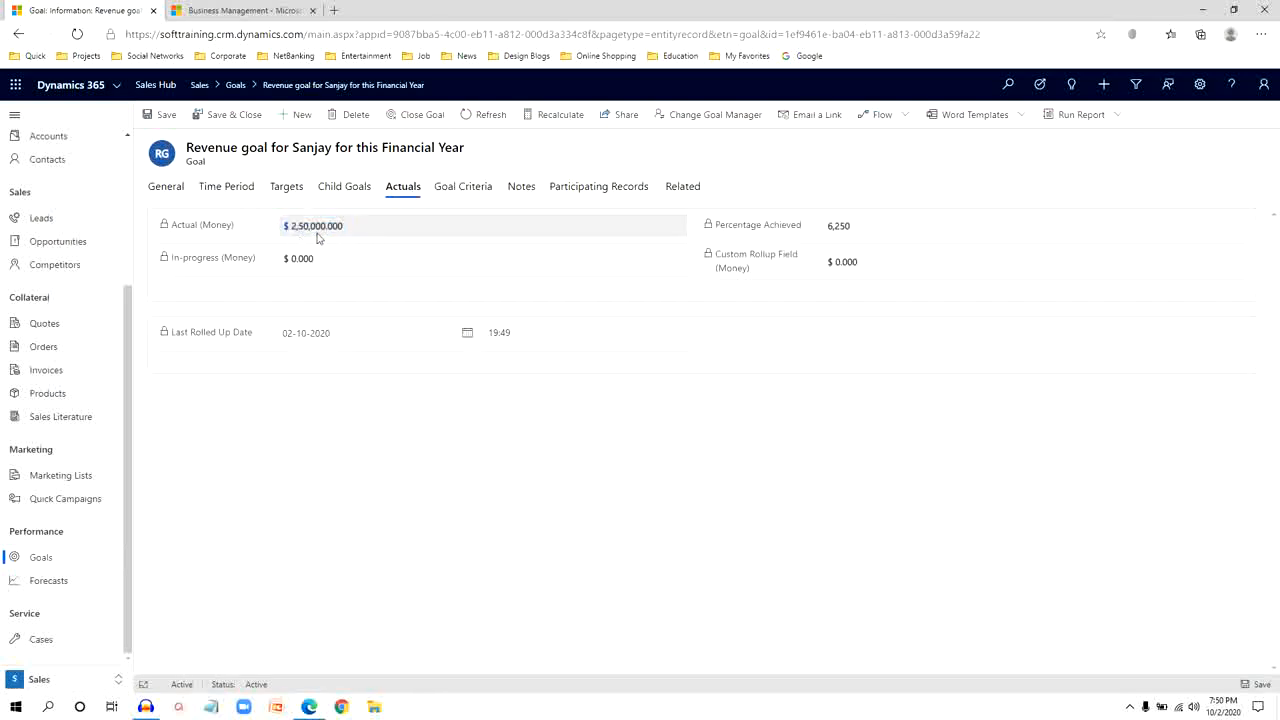
Return to the list of goals for this period and review the revenue goal's target, percentage achieved and actual columns
left_click(48, 561)
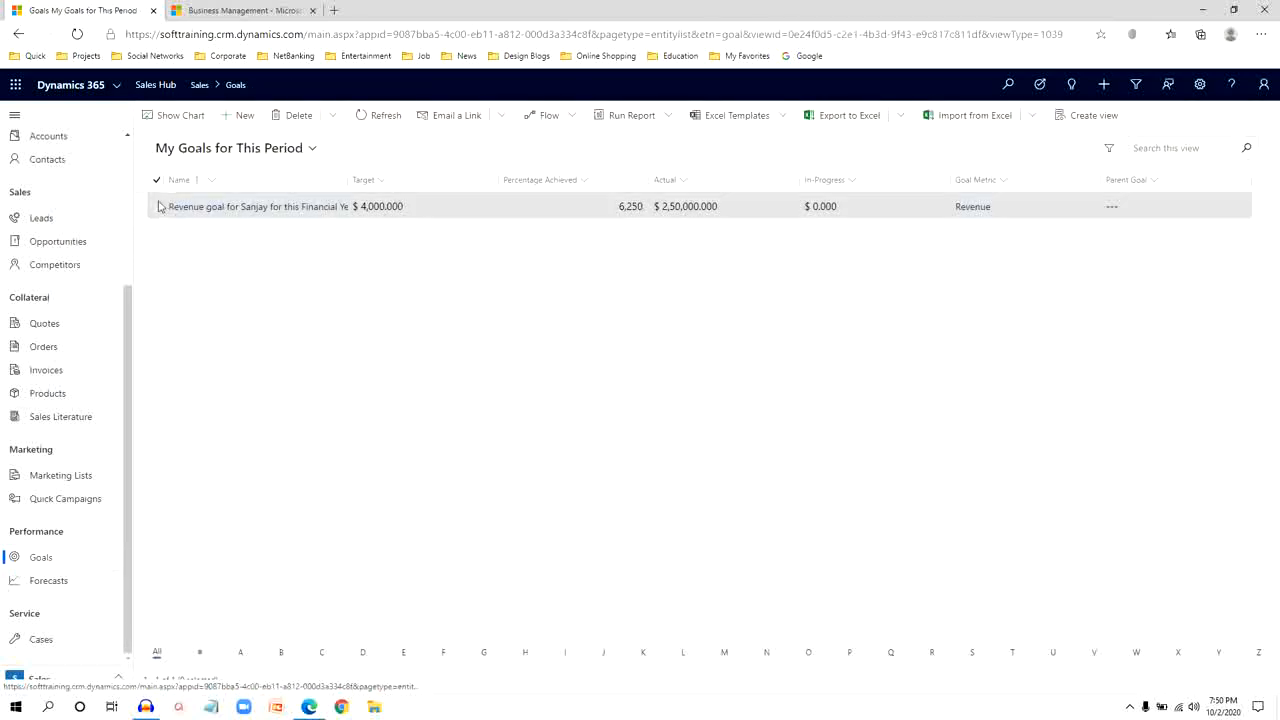
left_click(160, 206)
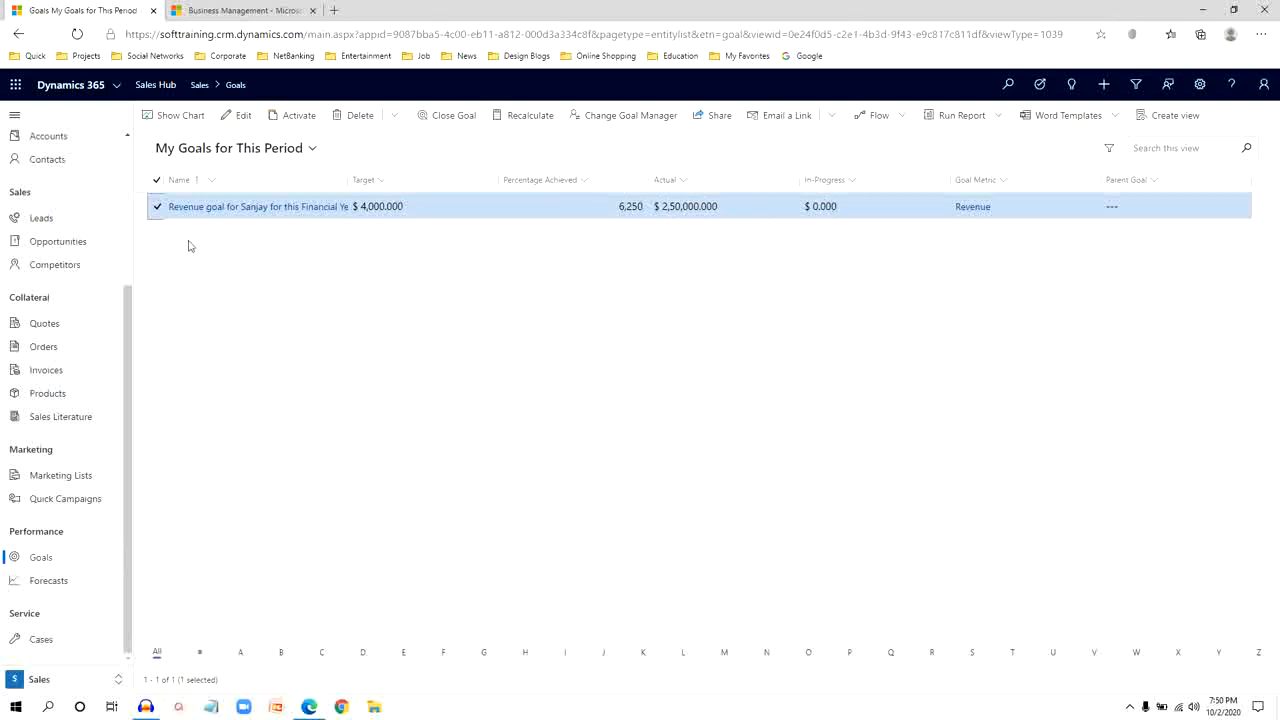
left_click(156, 206)
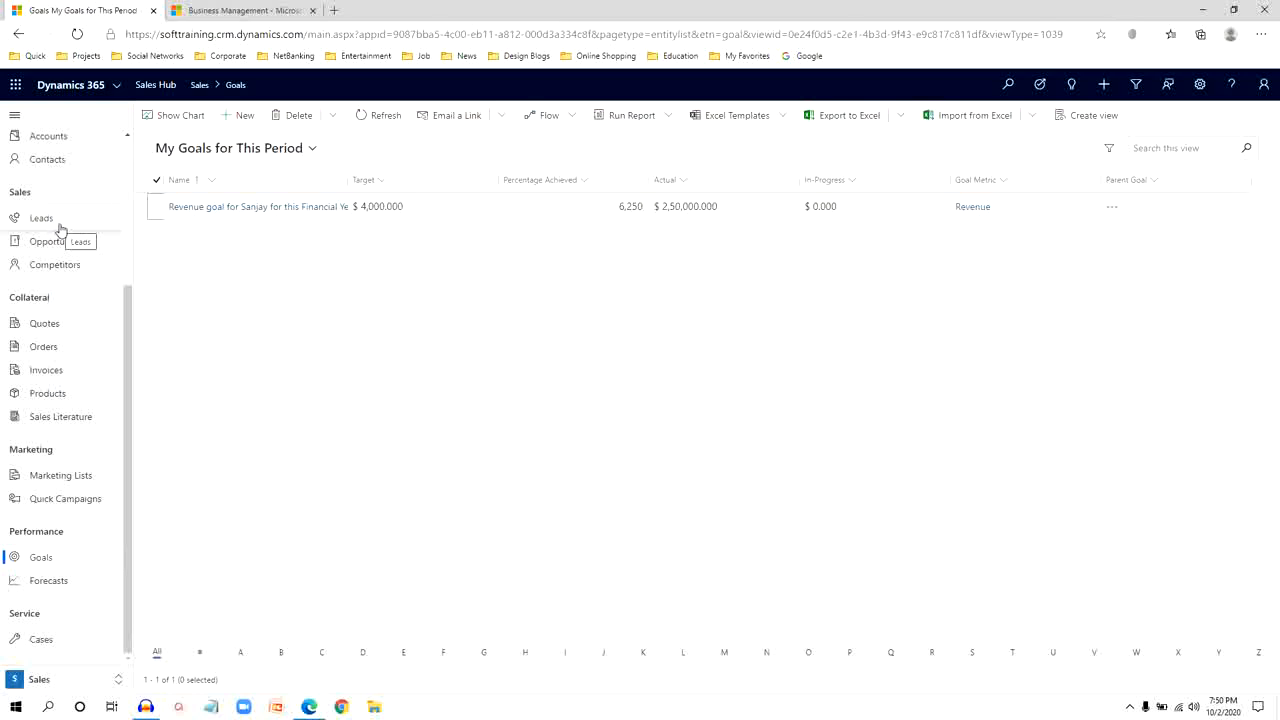
Reopen the revenue goal from the list and review its child goals, money target and general details
double_click(417, 209)
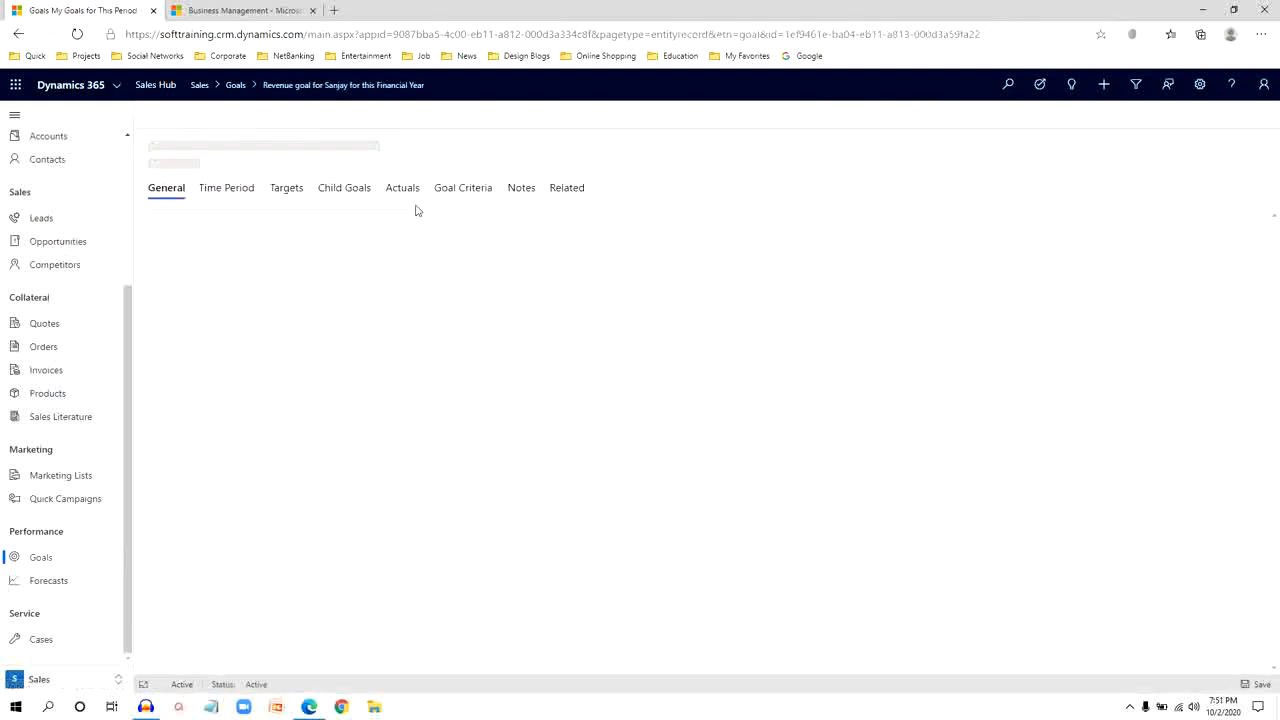
left_click(336, 190)
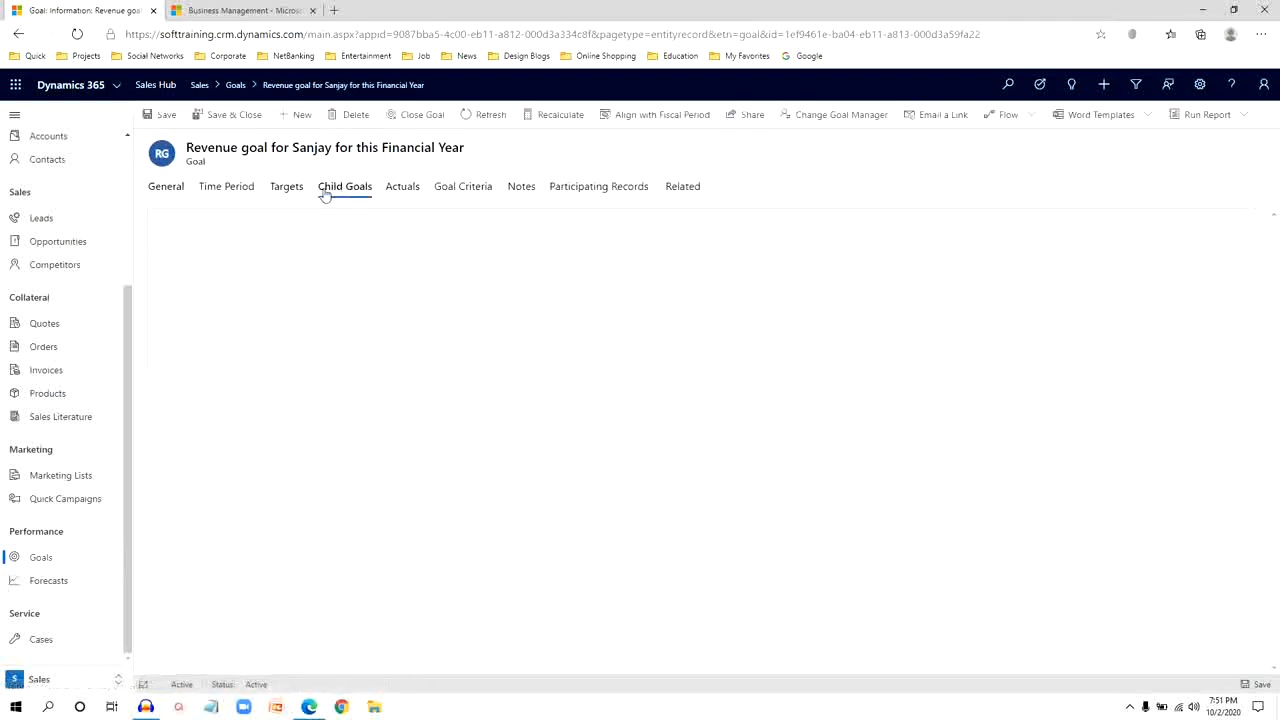
left_click(288, 190)
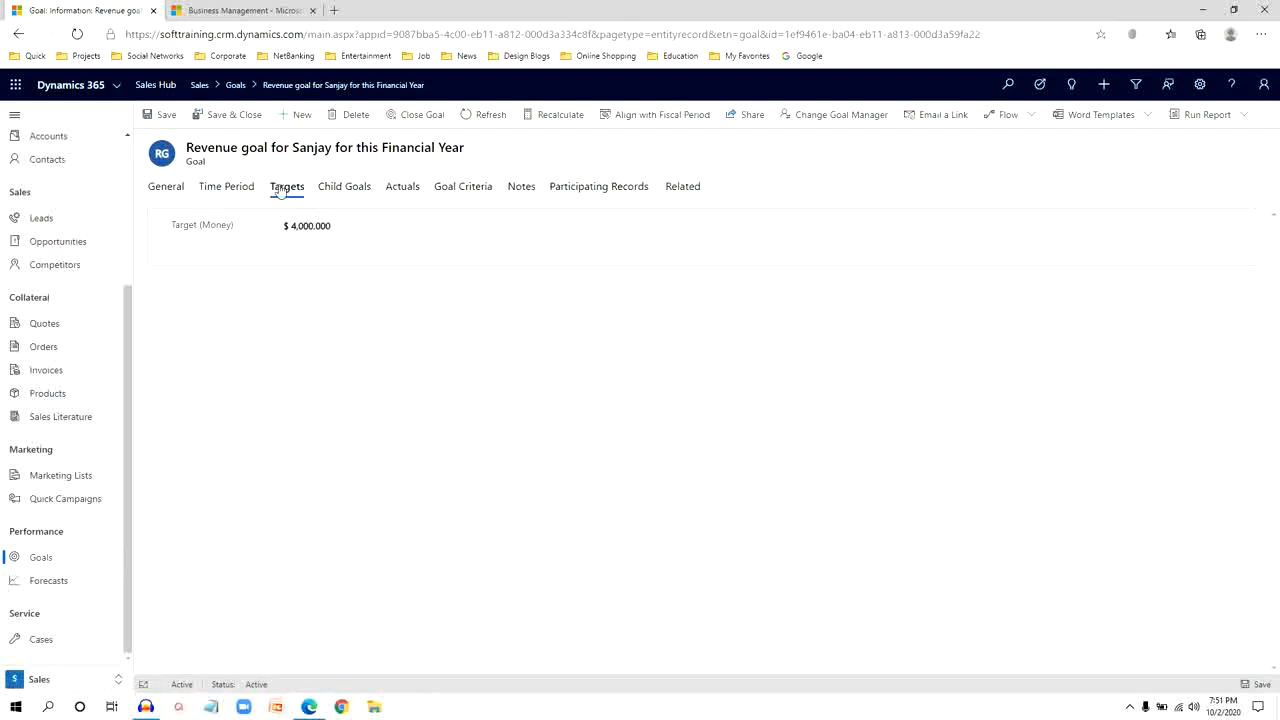
left_click(167, 188)
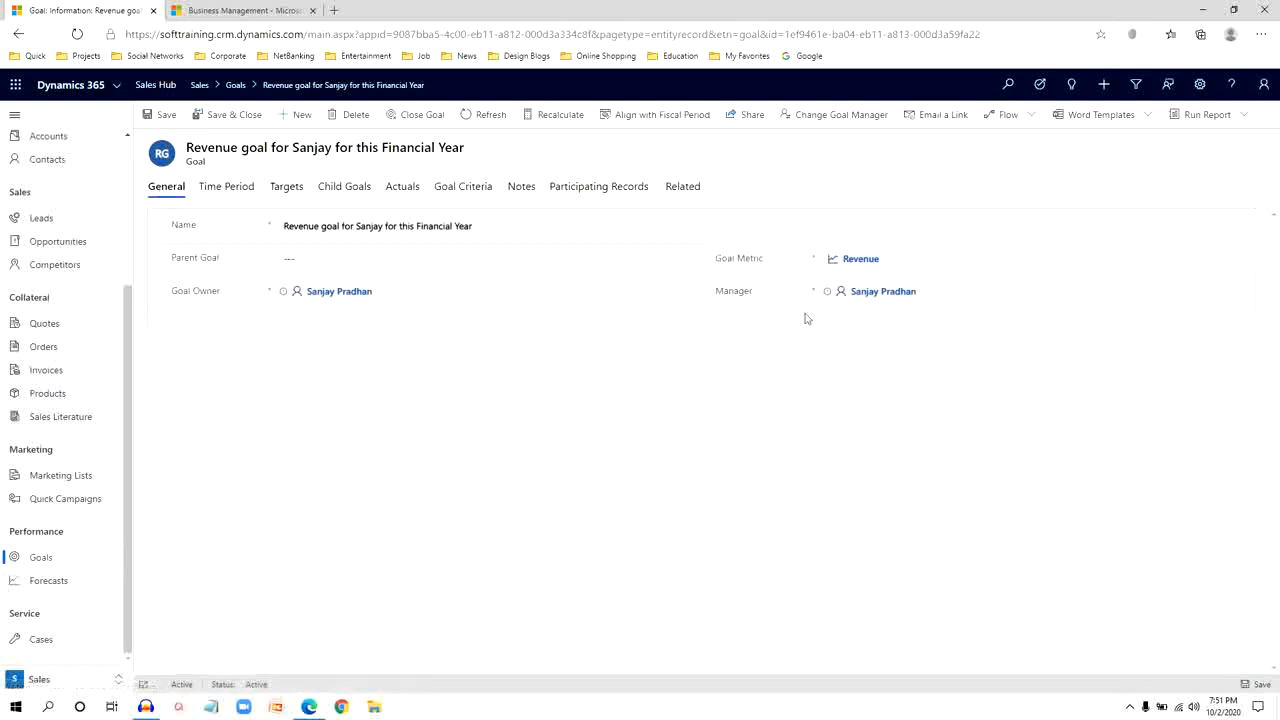
Open the Revenue goal metric linked to the goal and examine its metric type and amount data type
left_click(858, 259)
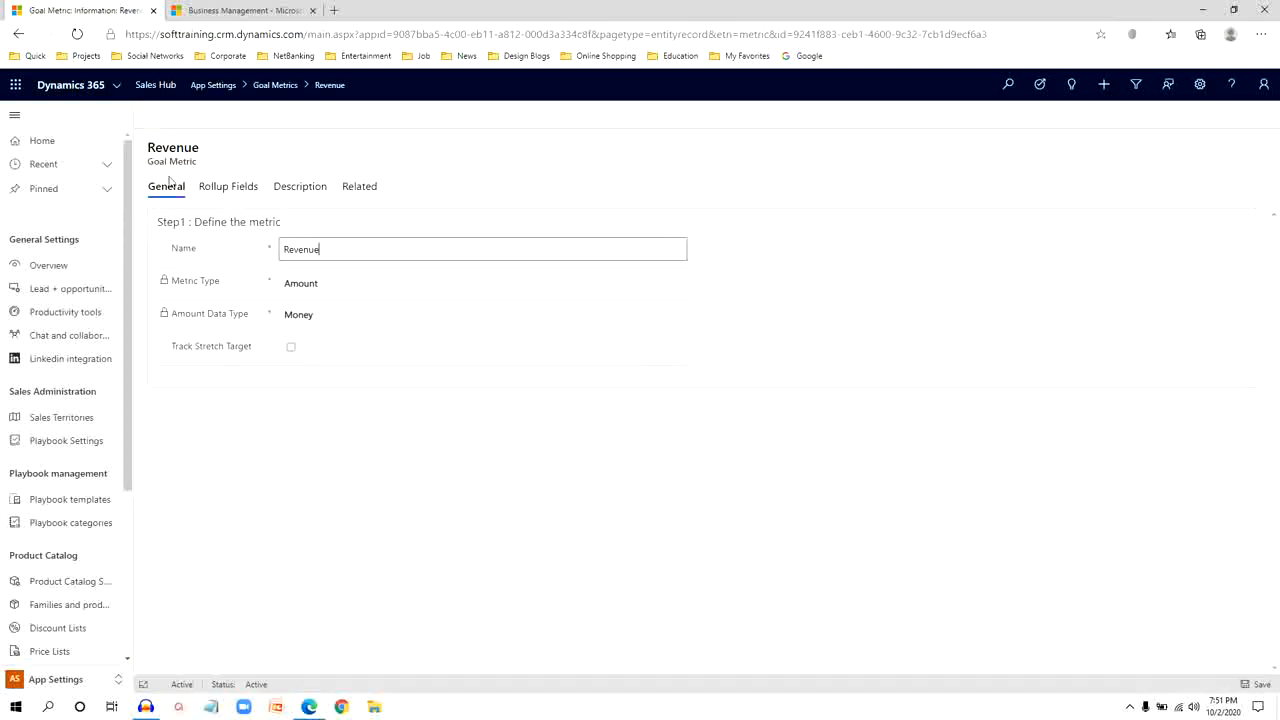
left_click_drag(155, 147, 205, 161)
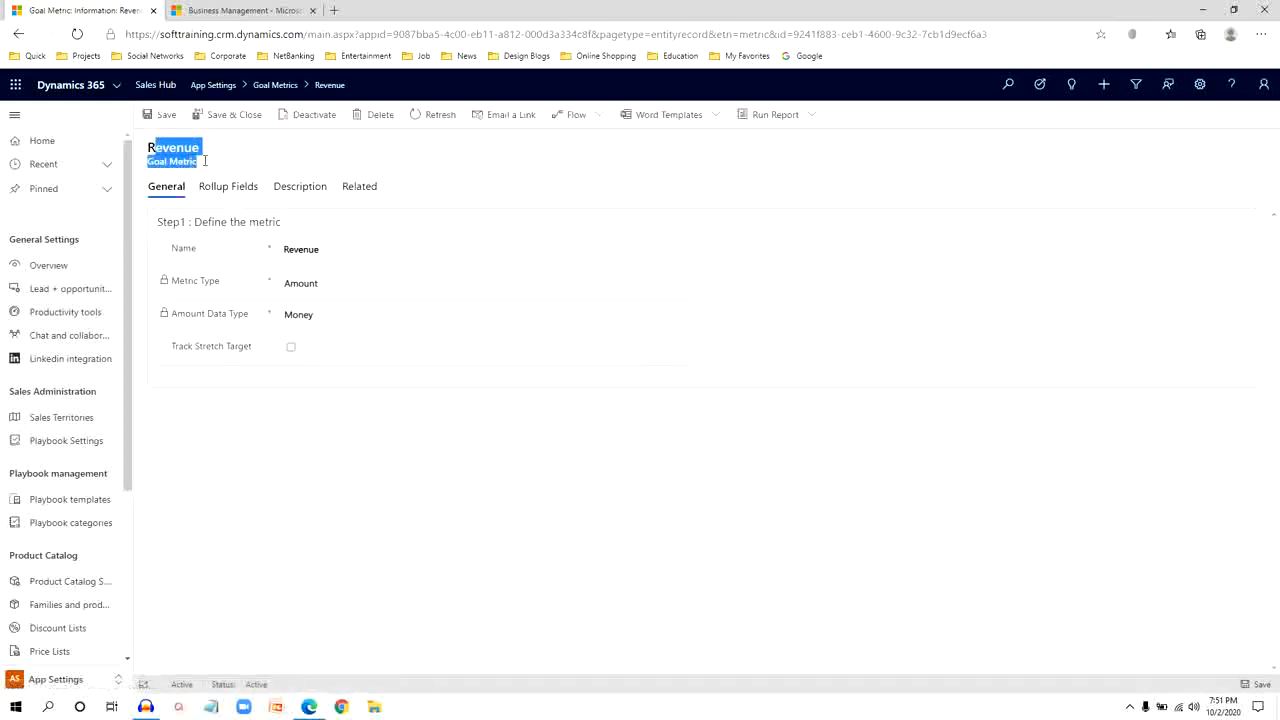
left_click(205, 165)
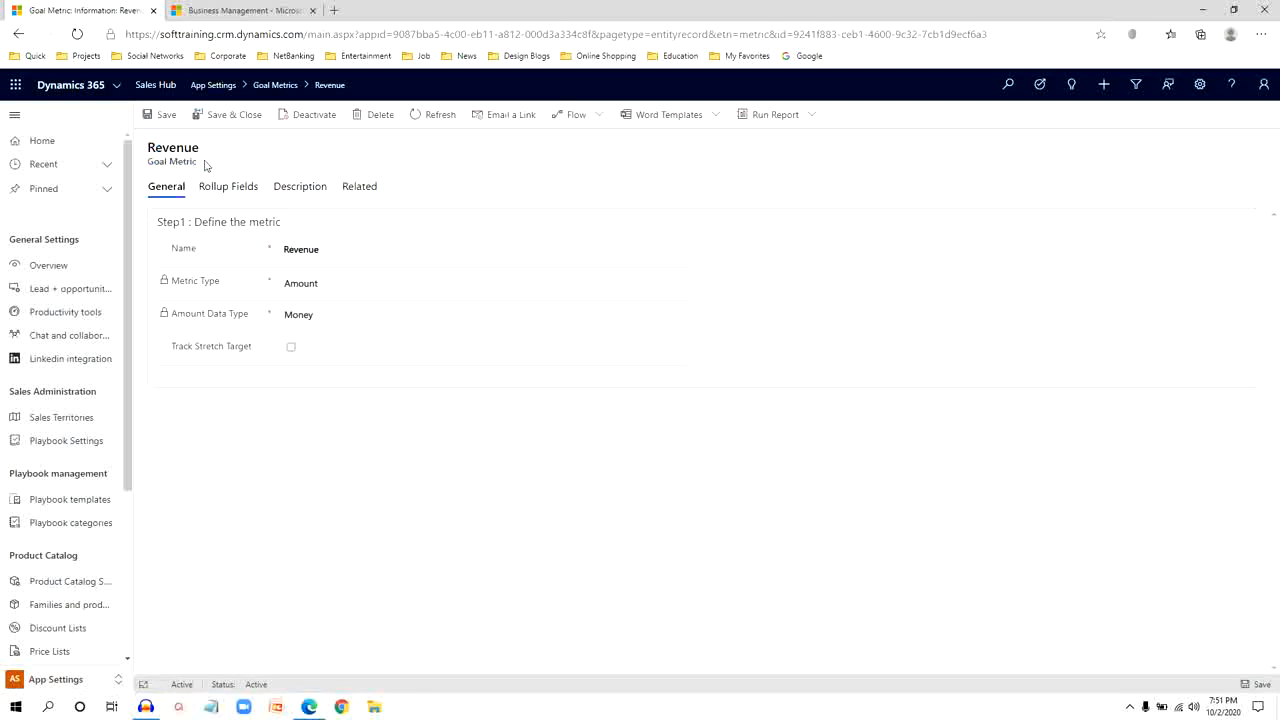
Examine how the Revenue metric's Actual (Money) and In-progress (Money) rollup fields are defined, then return to its general details
left_click(230, 188)
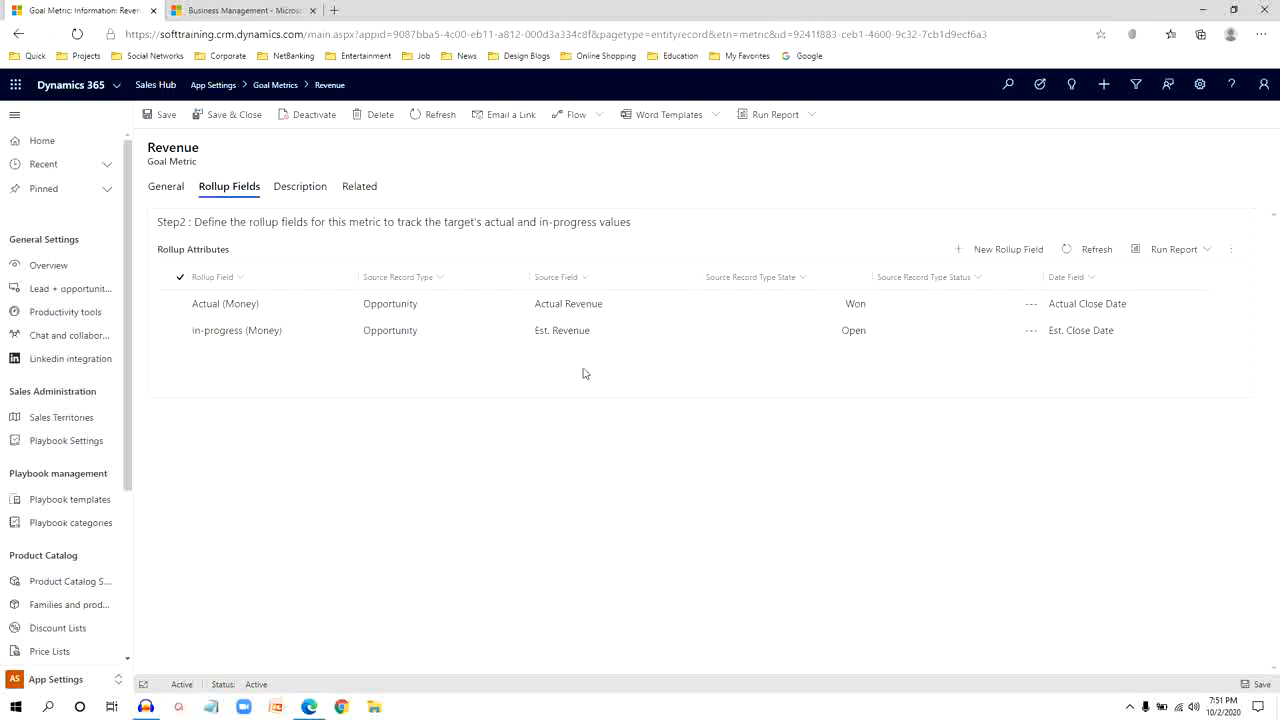
left_click(182, 305)
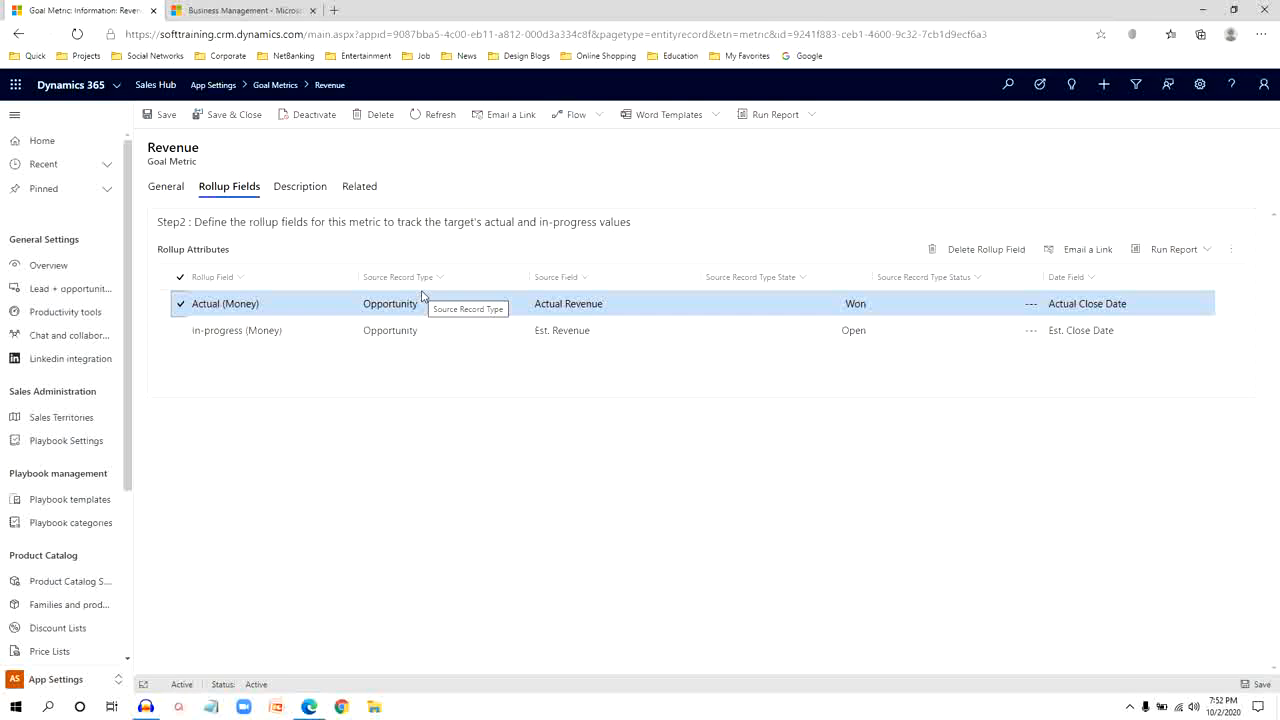
left_click(181, 336)
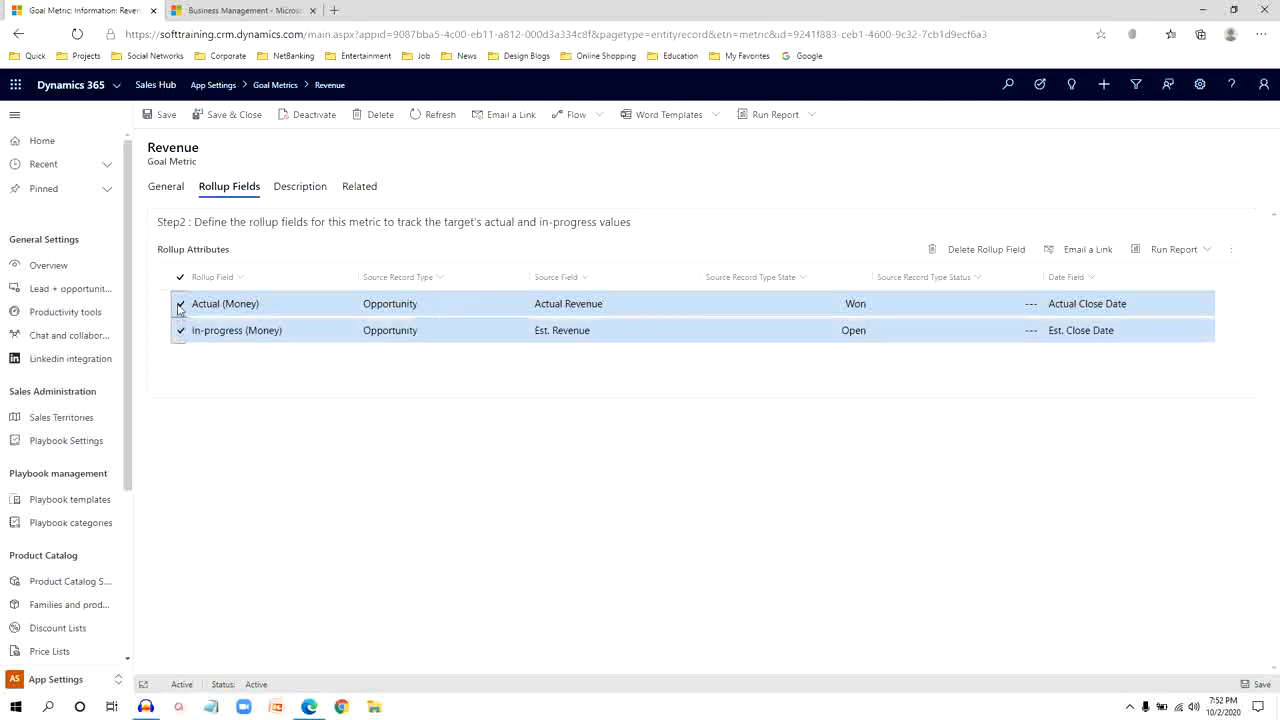
left_click(181, 304)
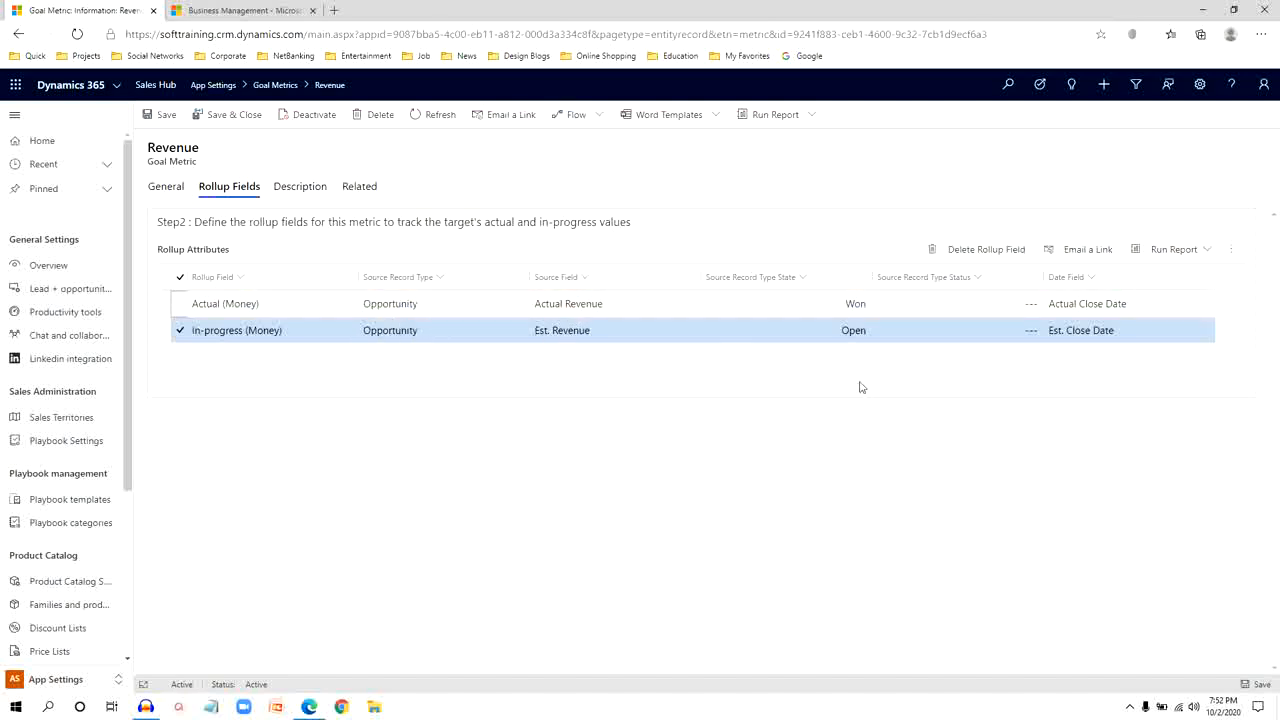
left_click(158, 195)
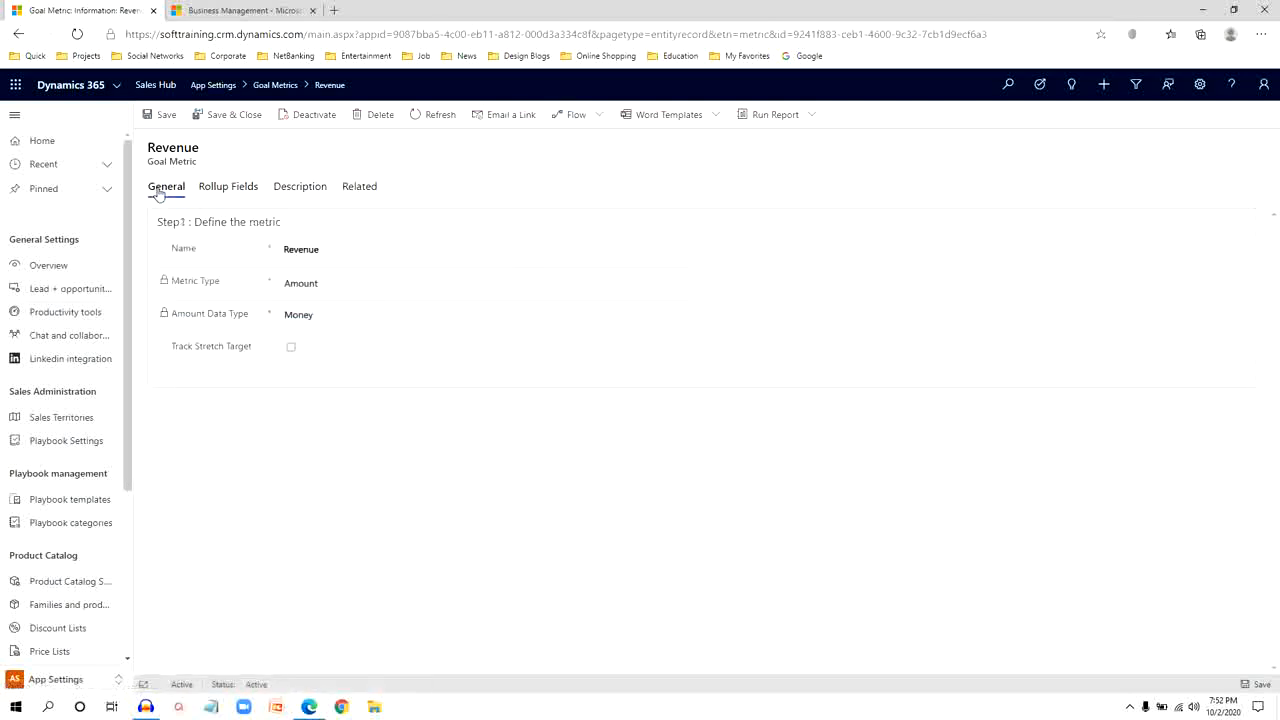